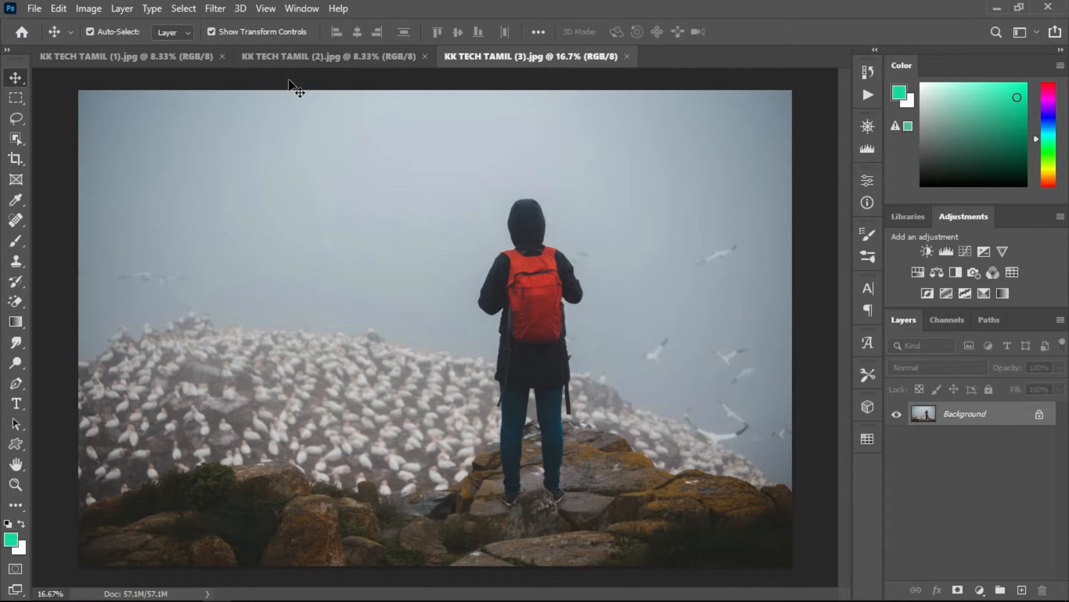
- Start Sky Replacement on KK TECH TAMIL (1).jpg and preview a wispy Blue Skies preset and a streaked red sunset from Spectacular
{"action": "left_click", "coordinate": [148, 57]}
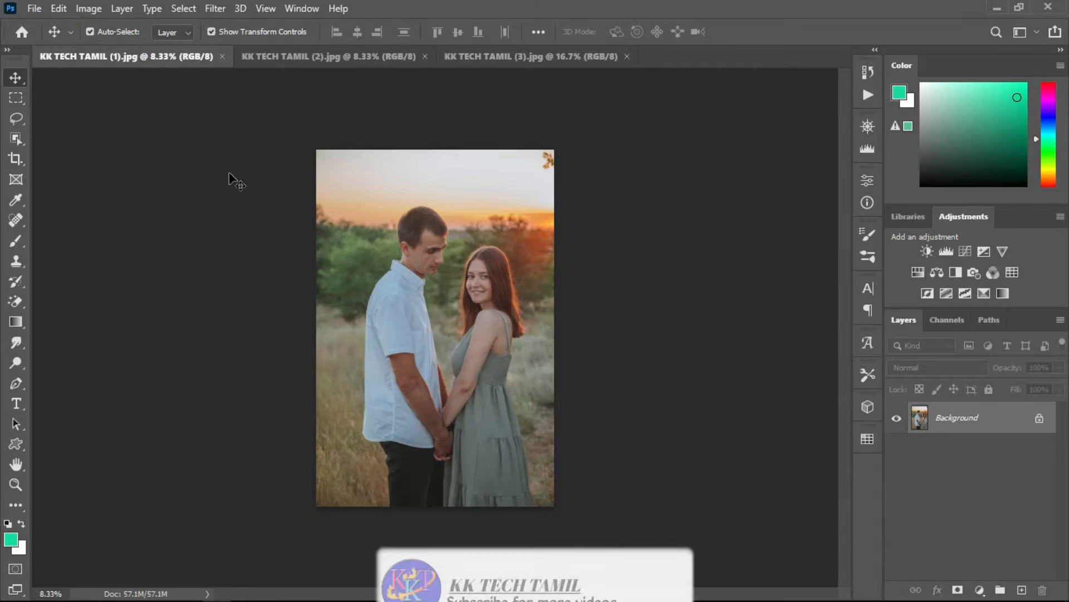
{"action": "left_click", "coordinate": [58, 8]}
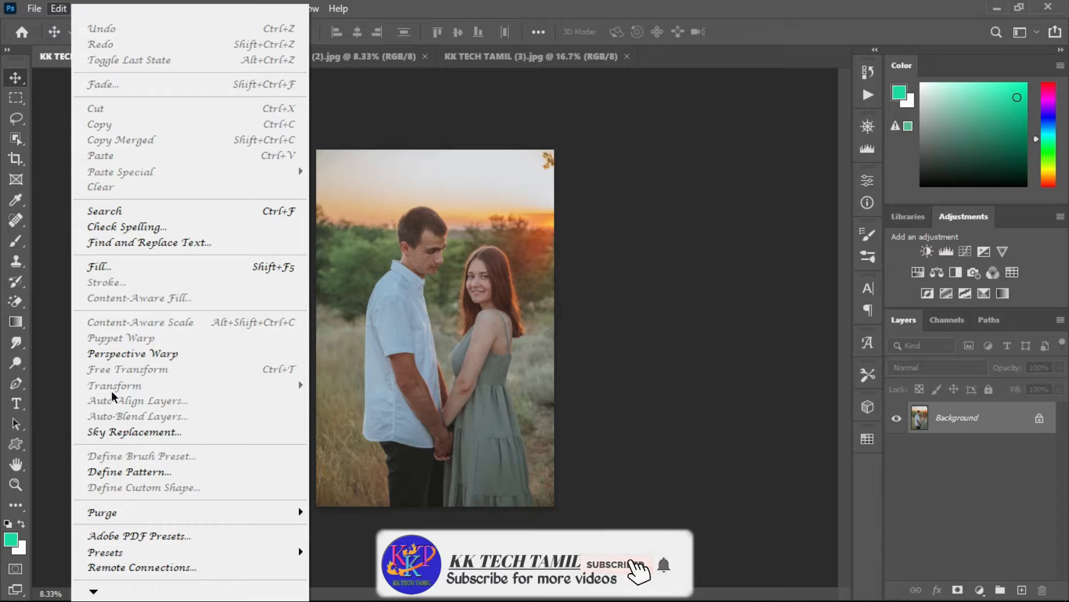
{"action": "left_click", "coordinate": [163, 432]}
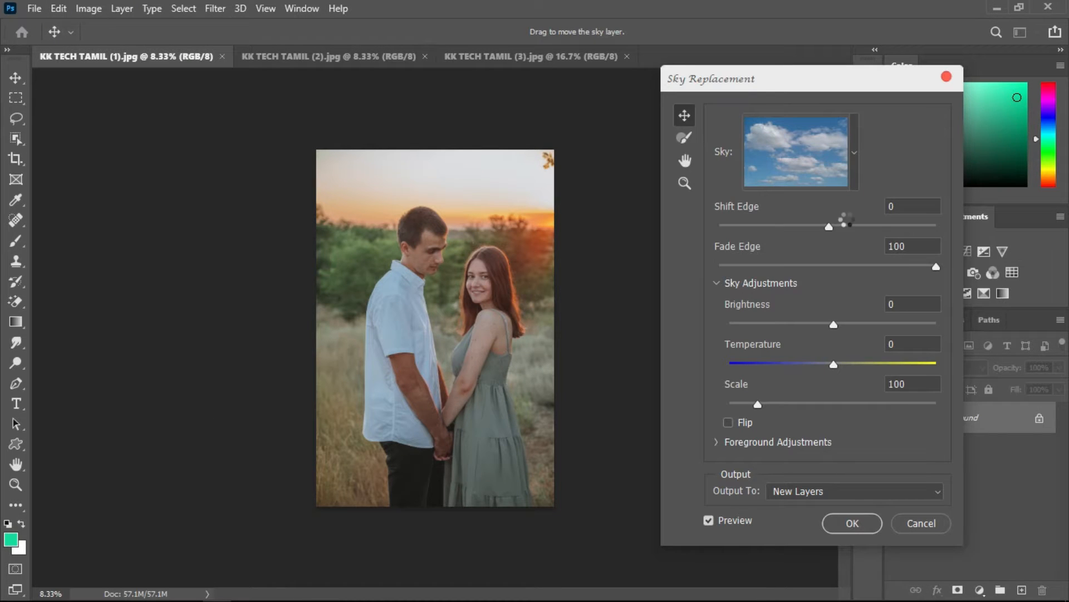
{"action": "left_click", "coordinate": [860, 149]}
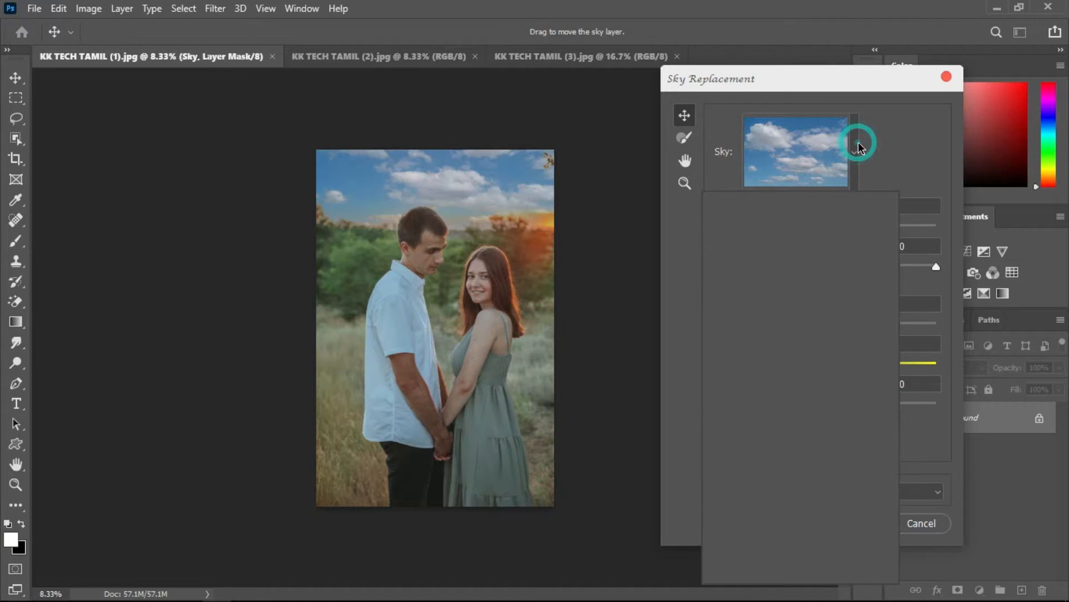
{"action": "left_click", "coordinate": [784, 348]}
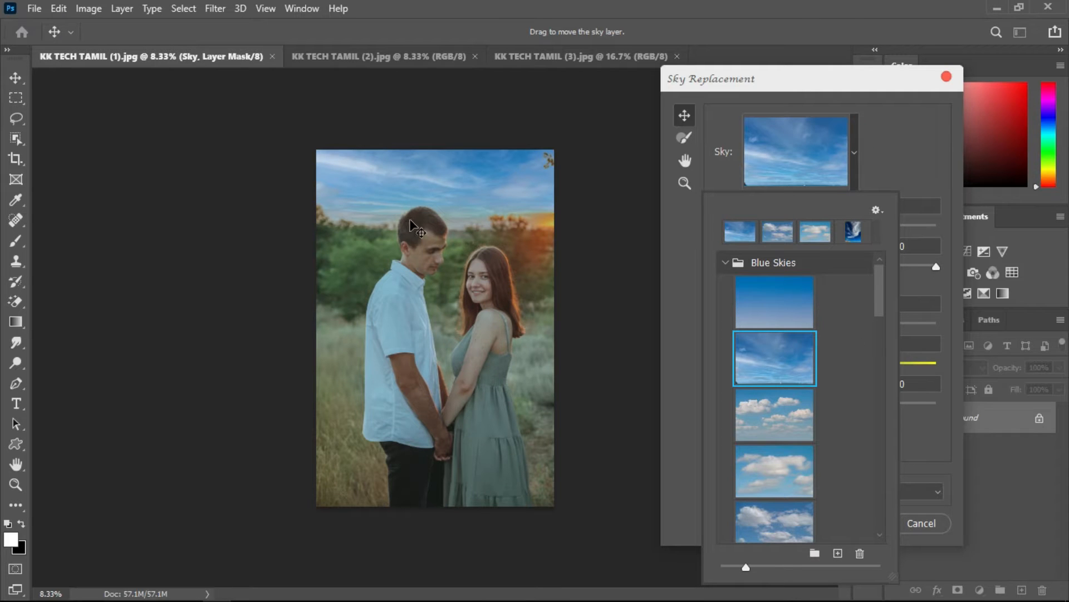
{"action": "left_click_drag", "start_coordinate": [878, 280], "coordinate": [882, 377]}
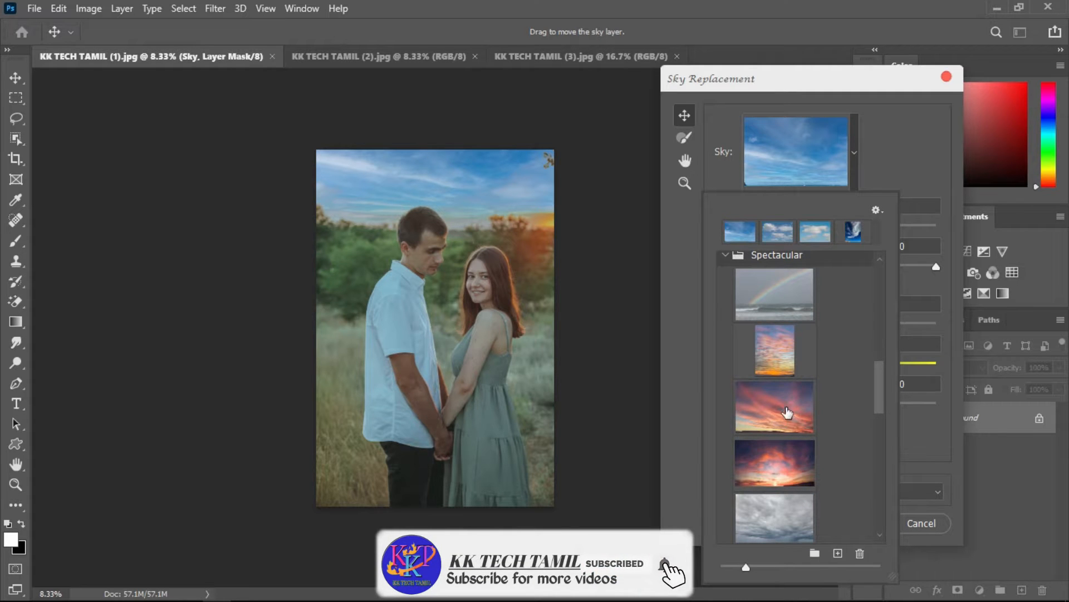
{"action": "left_click", "coordinate": [788, 412]}
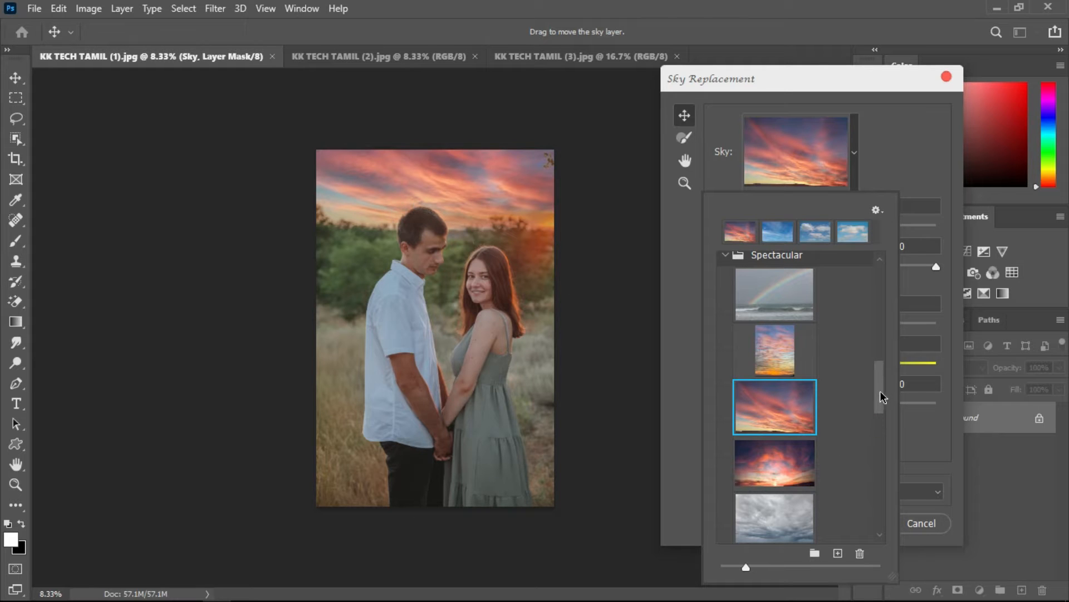
- Choose the sunset preset with scattered orange clouds as the couple photo's new sky and apply the replacement
{"action": "left_click_drag", "start_coordinate": [880, 381], "coordinate": [874, 473]}
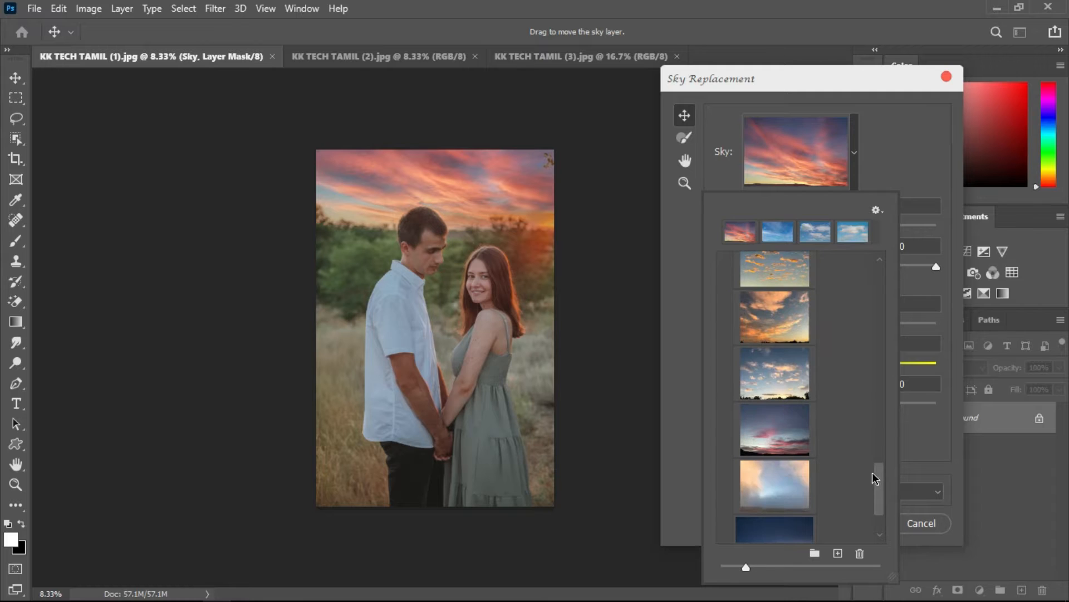
{"action": "left_click", "coordinate": [777, 325]}
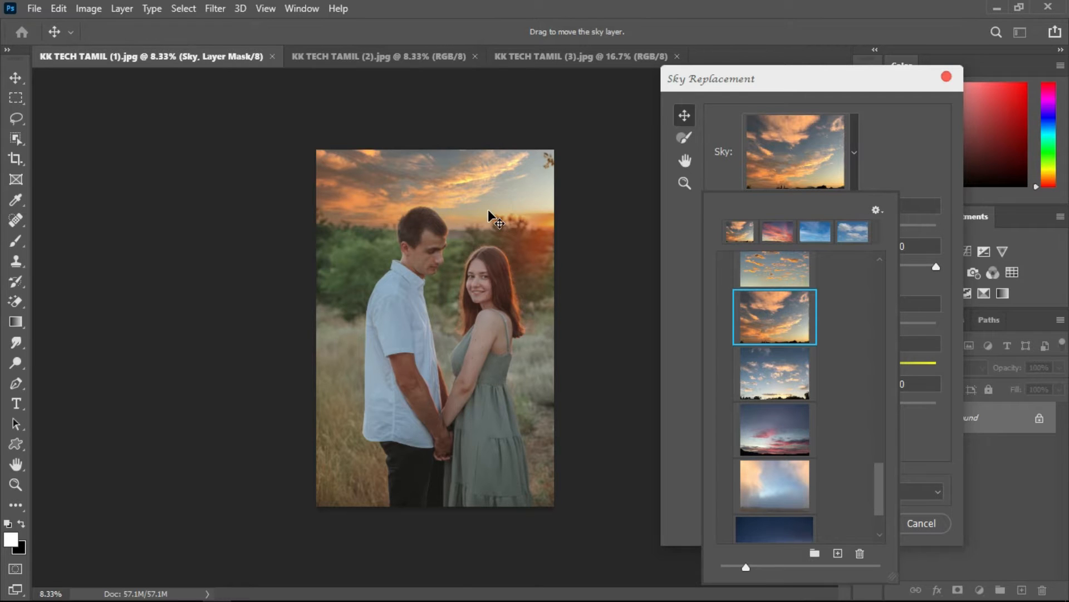
{"action": "left_click", "coordinate": [921, 153]}
{"action": "left_click", "coordinate": [847, 524]}
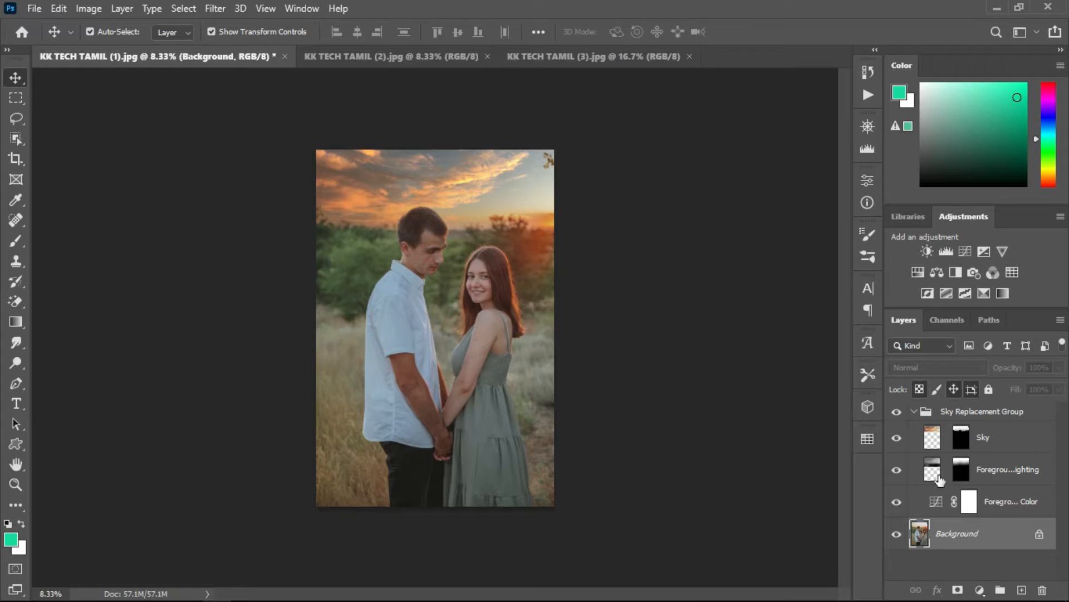
- Collapse the Sky Replacement Group and merge it with the Background layer
{"action": "left_click", "coordinate": [915, 412]}
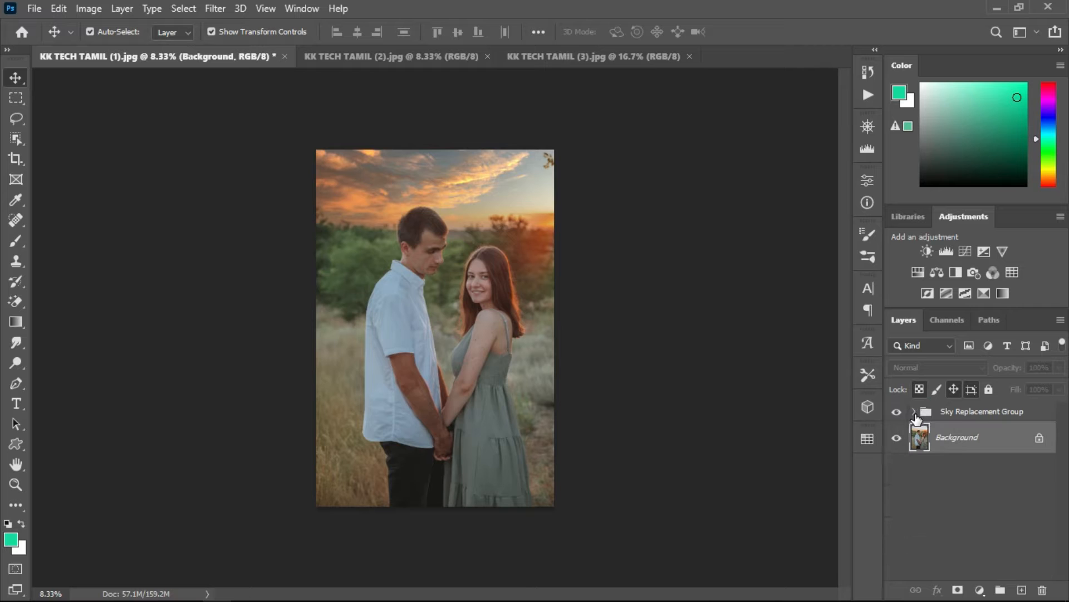
{"action": "left_click", "coordinate": [959, 415]}
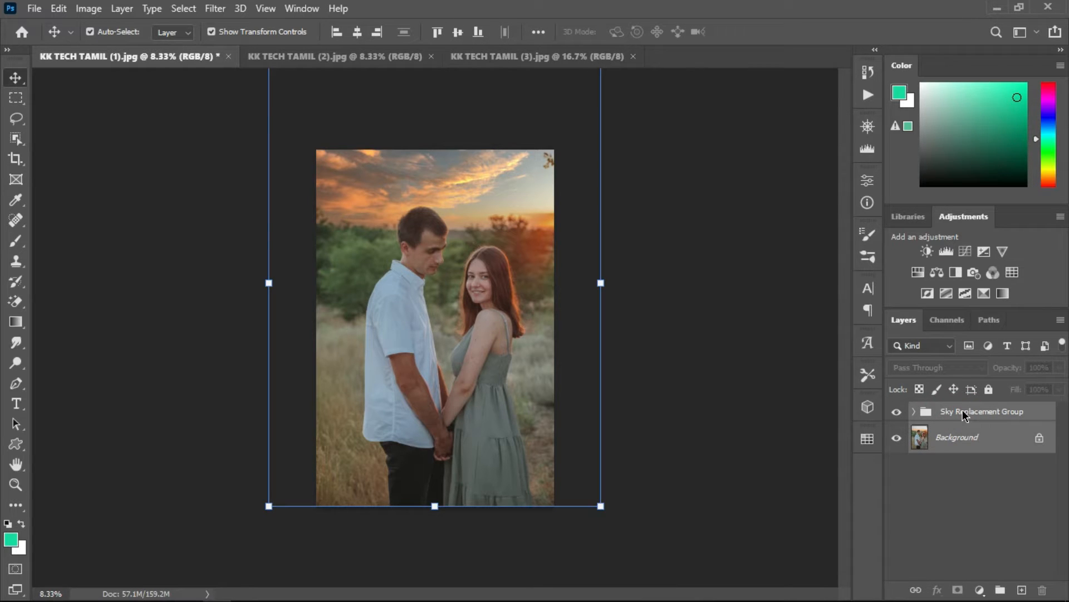
{"action": "right_click", "coordinate": [962, 414]}
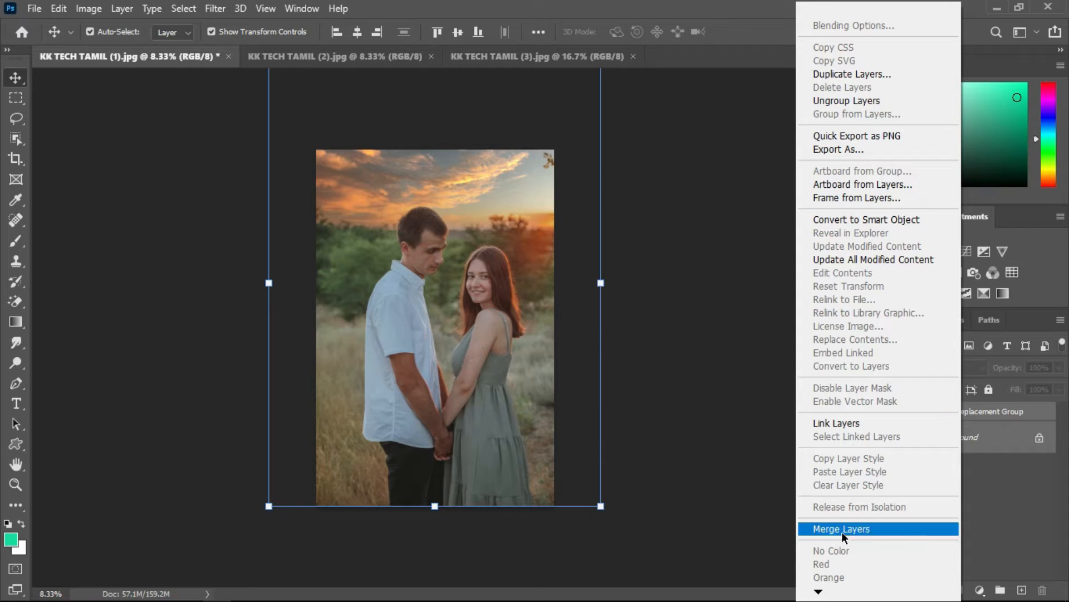
{"action": "left_click", "coordinate": [864, 529]}
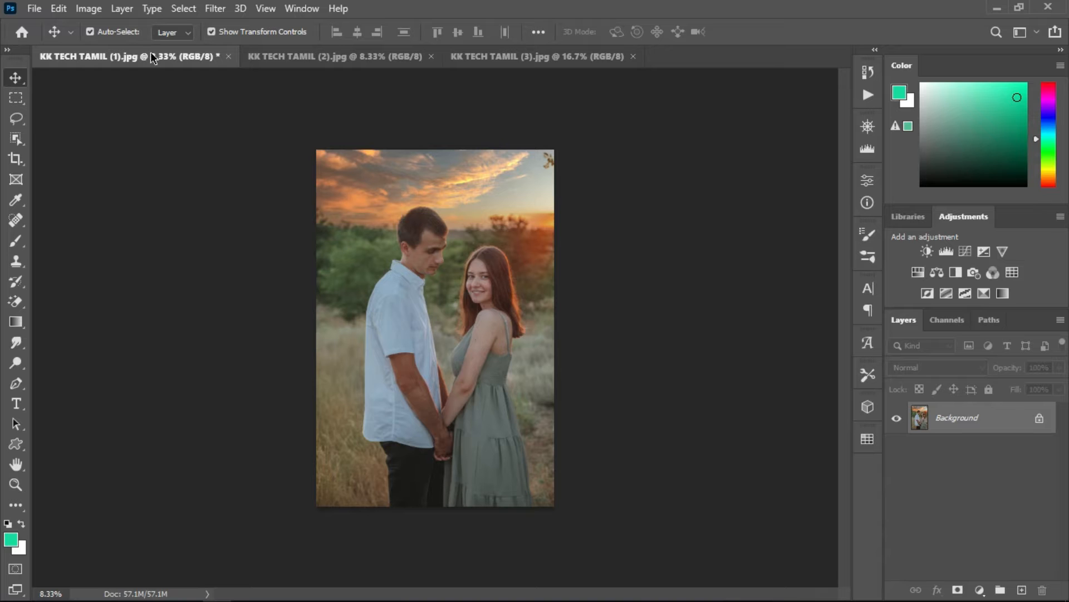
- Start a Brightness/Contrast adjustment on the merged couple photo with brightness 61 and contrast 18
{"action": "left_click", "coordinate": [94, 13]}
{"action": "left_click", "coordinate": [98, 54]}
{"action": "left_click", "coordinate": [284, 51]}
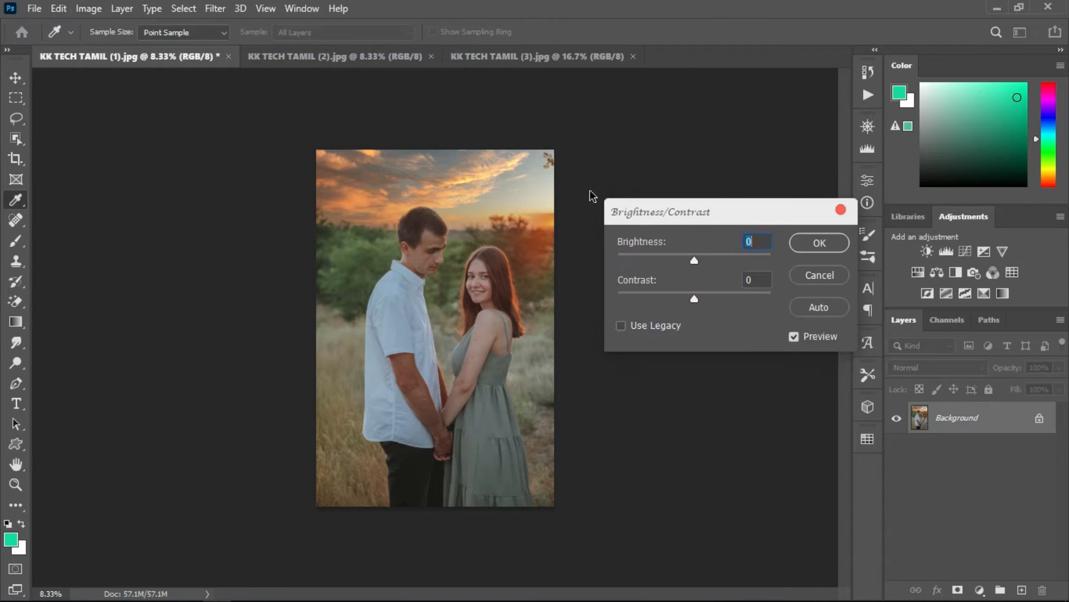
{"action": "left_click_drag", "start_coordinate": [694, 262], "coordinate": [724, 268]}
{"action": "left_click", "coordinate": [711, 298]}
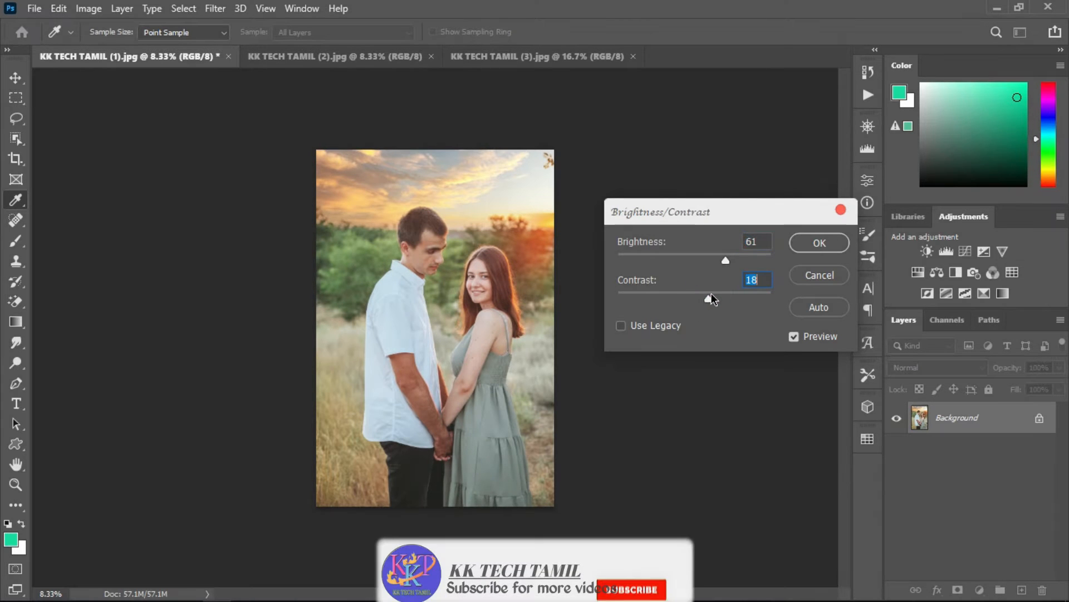
- Fine-tune the adjustment to a brightness slightly above 67 and a contrast below 5, and apply it
{"action": "left_click", "coordinate": [738, 258]}
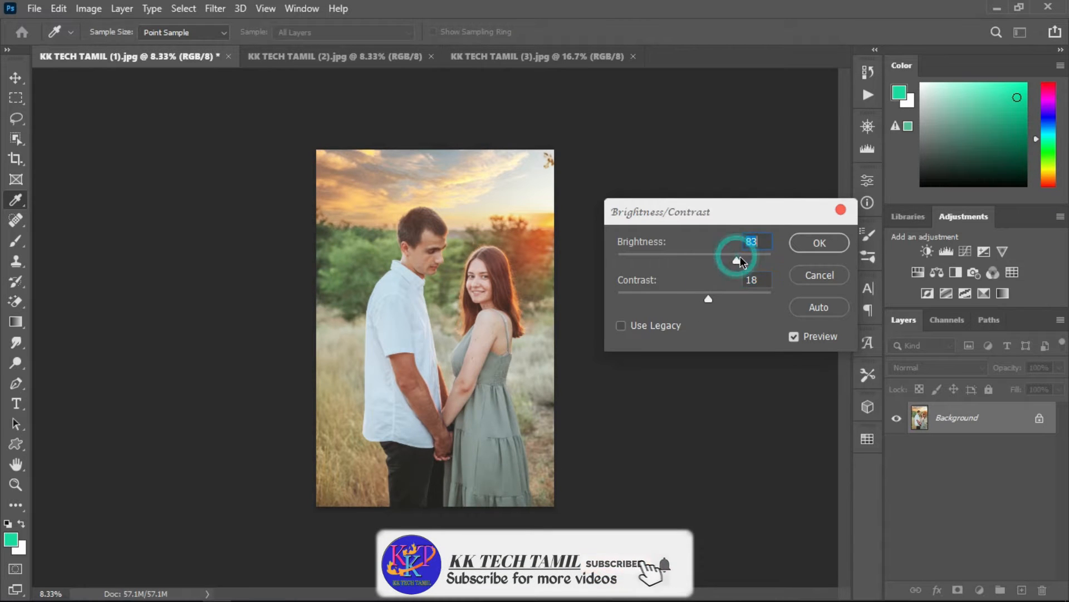
{"action": "left_click", "coordinate": [725, 258]}
{"action": "left_click_drag", "start_coordinate": [725, 258], "coordinate": [730, 258]}
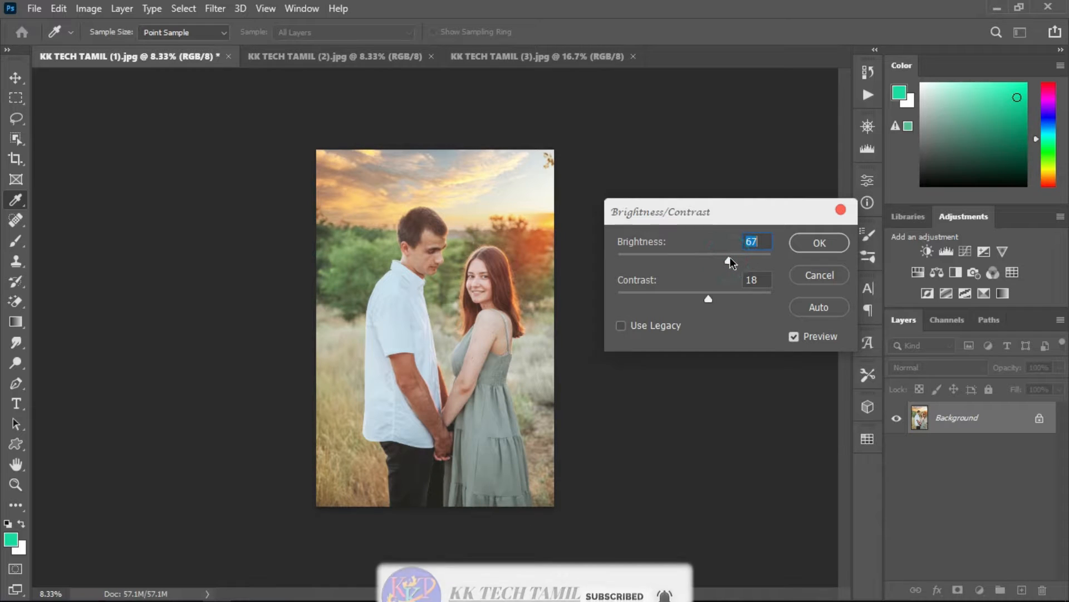
{"action": "left_click", "coordinate": [698, 294]}
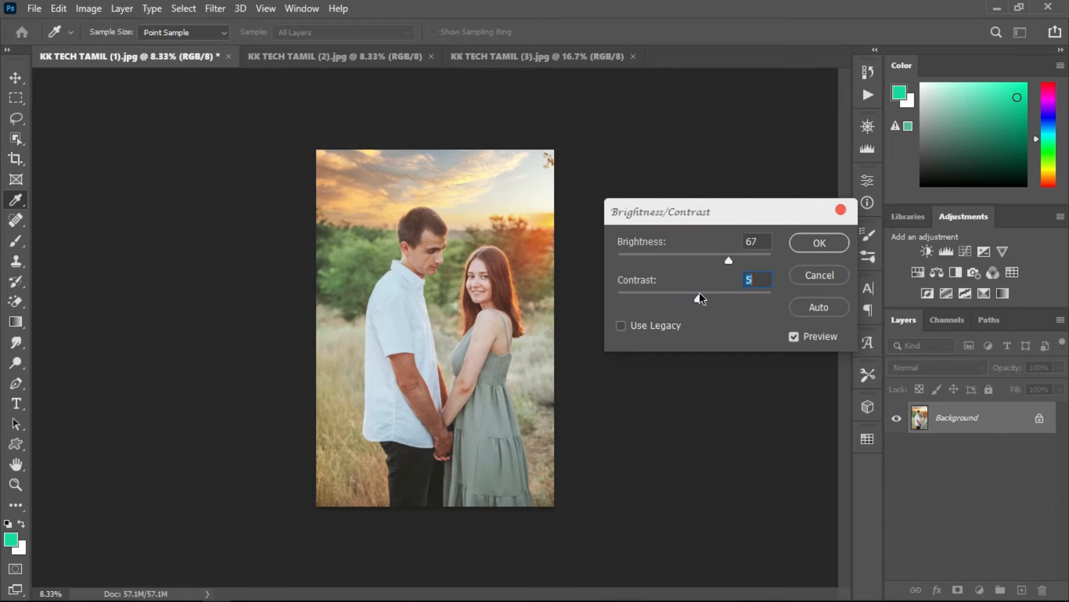
{"action": "left_click", "coordinate": [694, 293]}
{"action": "left_click", "coordinate": [732, 257]}
{"action": "left_click", "coordinate": [814, 243]}
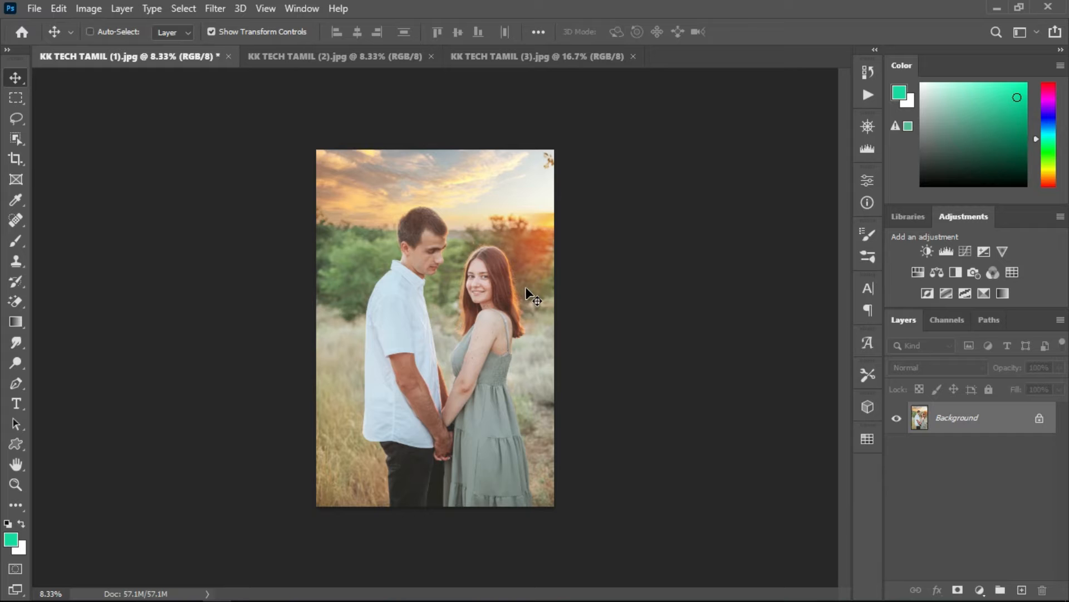
- Examine the edited couple photo up close, from the faces down to the hands, and as a whole
{"action": "key", "text": "ctrl+plus"}
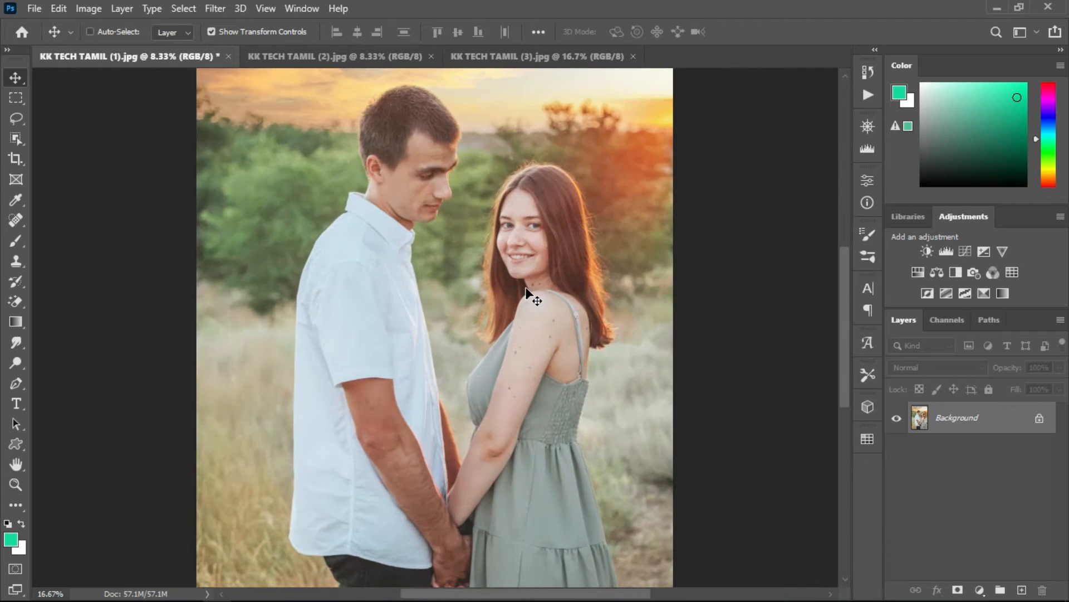
{"action": "key", "text": "ctrl+plus"}
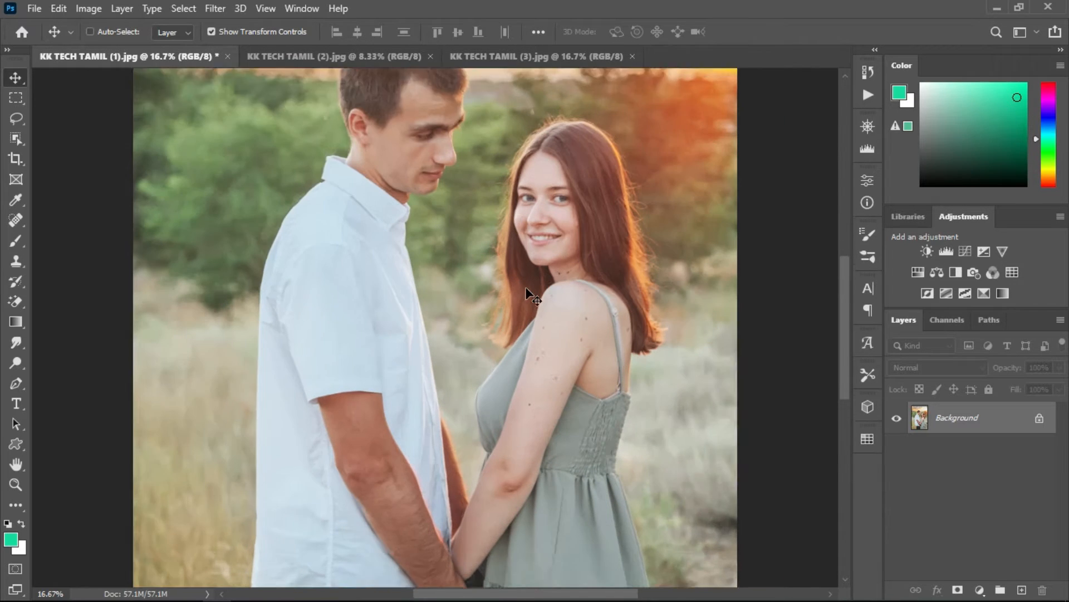
{"action": "left_click_drag", "start_coordinate": [529, 204], "coordinate": [544, 302]}
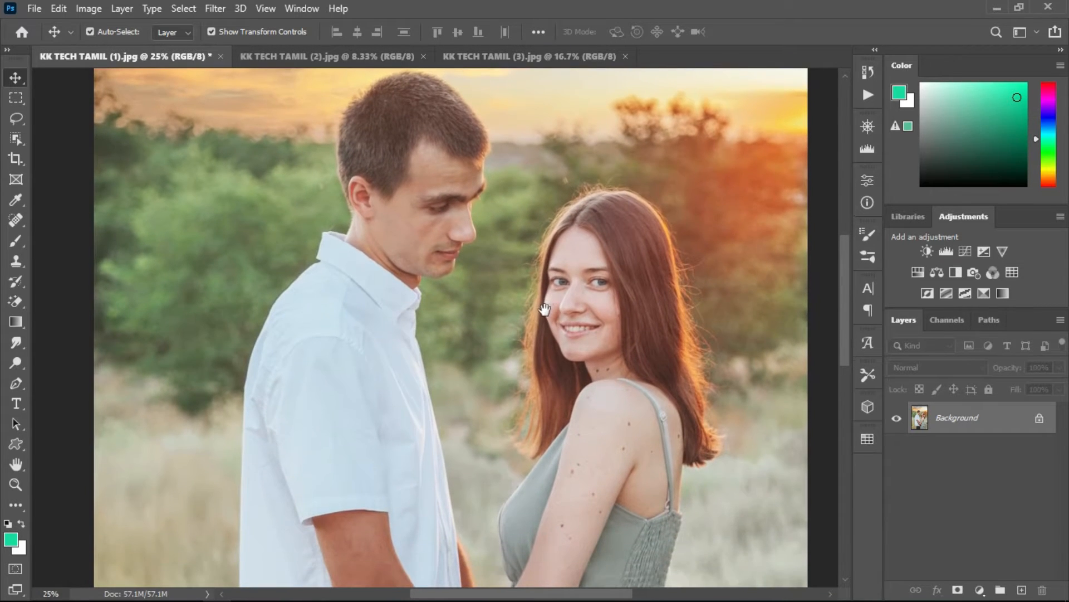
{"action": "left_click_drag", "start_coordinate": [515, 382], "coordinate": [513, 225]}
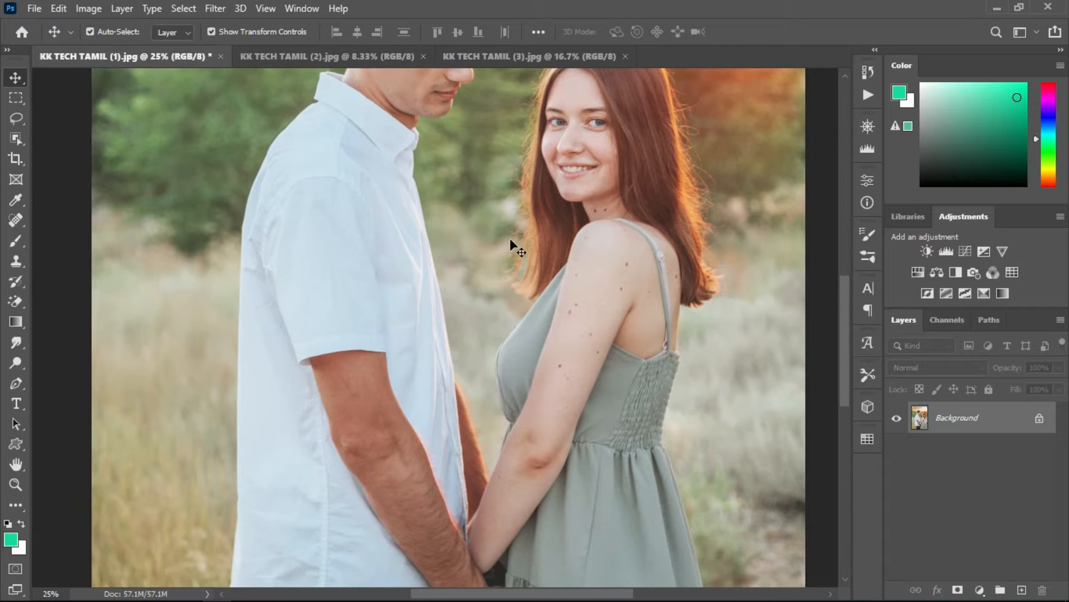
{"action": "left_click_drag", "start_coordinate": [475, 416], "coordinate": [485, 236]}
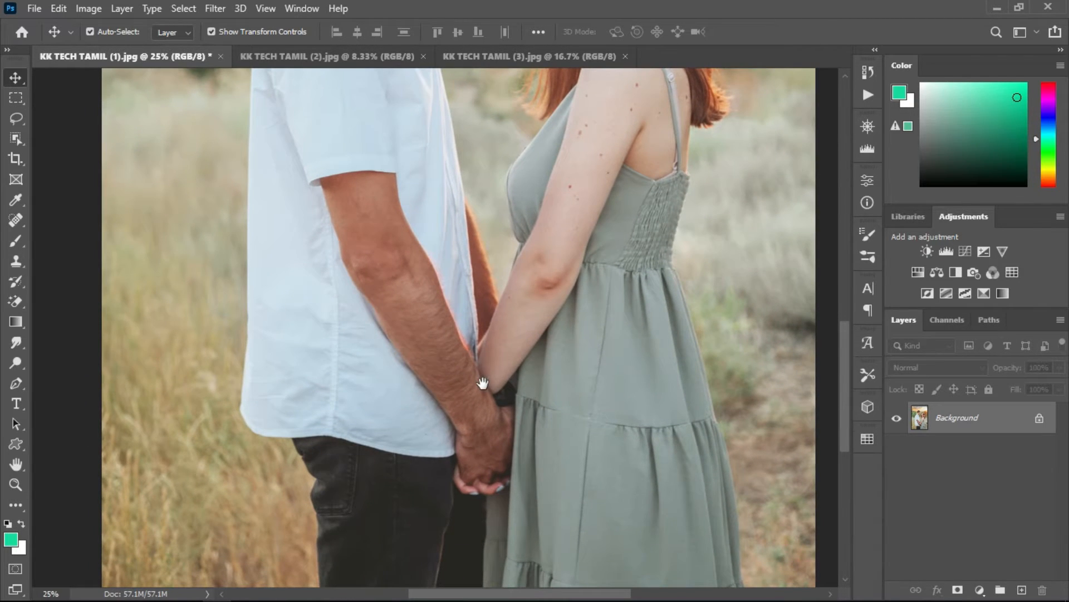
{"action": "left_click_drag", "start_coordinate": [481, 346], "coordinate": [477, 584]}
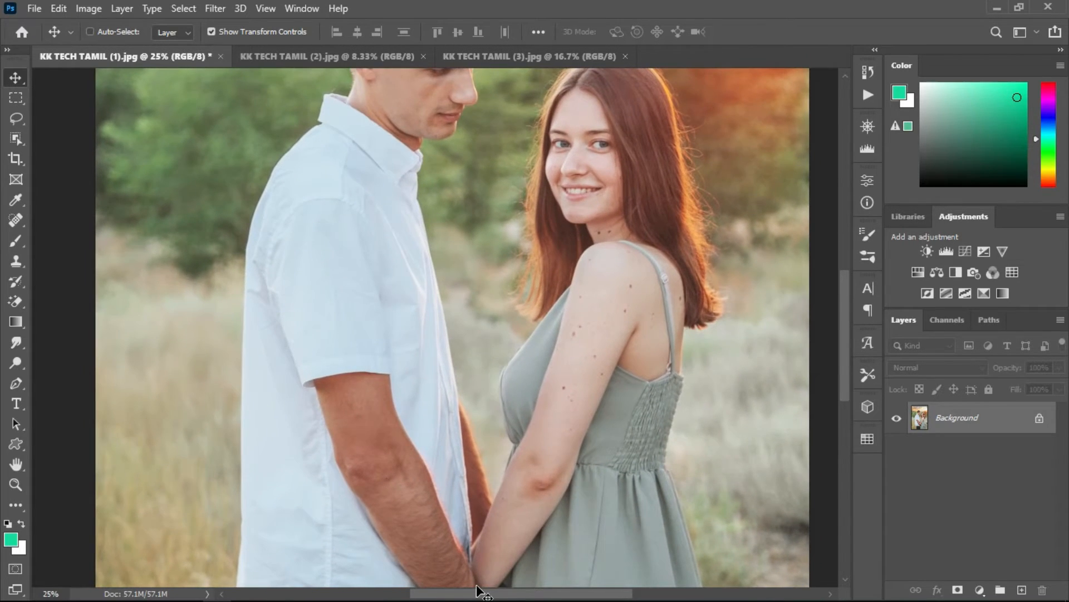
{"action": "key", "text": "ctrl+minus"}
{"action": "key", "text": "ctrl+minus"}
{"action": "key", "text": "ctrl+minus"}
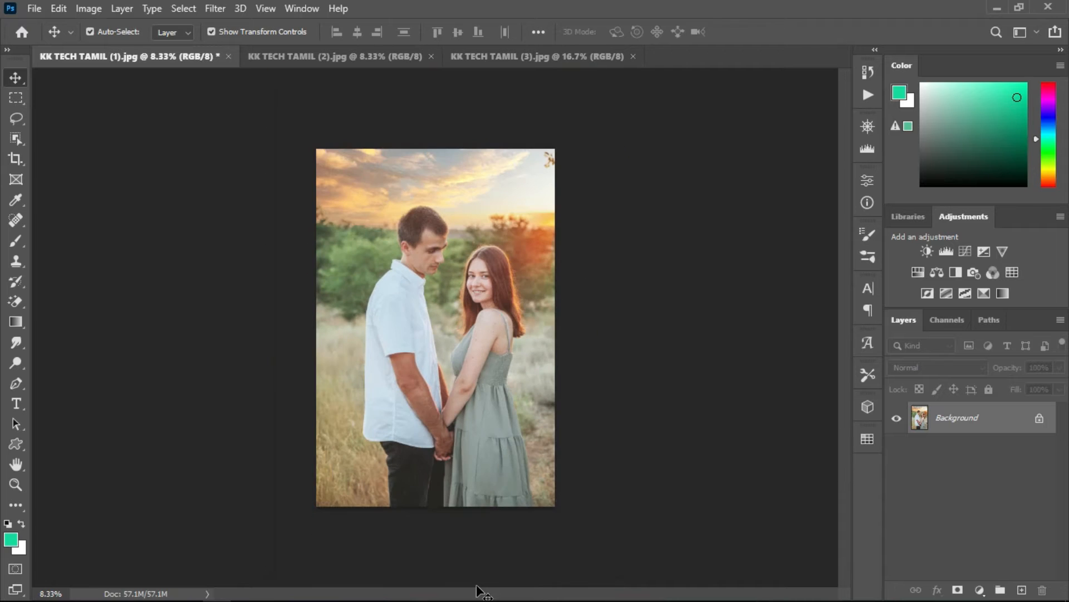
{"action": "key", "text": "ctrl+plus"}
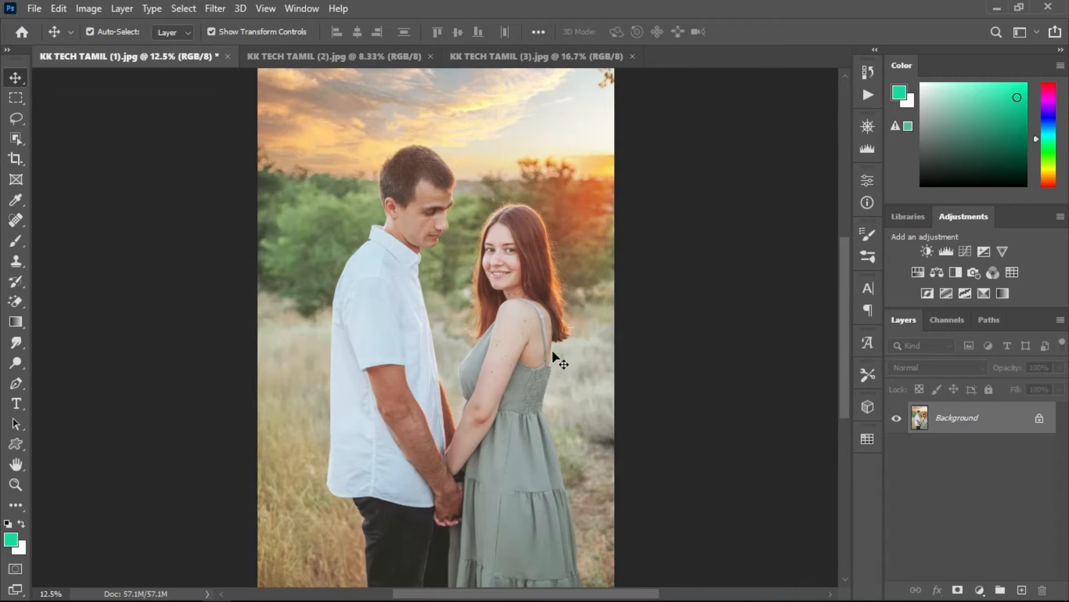
- Replace the sky in KK TECH TAMIL (2).jpg with the Spectacular preset of pink-orange clouds on blue
{"action": "left_click", "coordinate": [352, 56]}
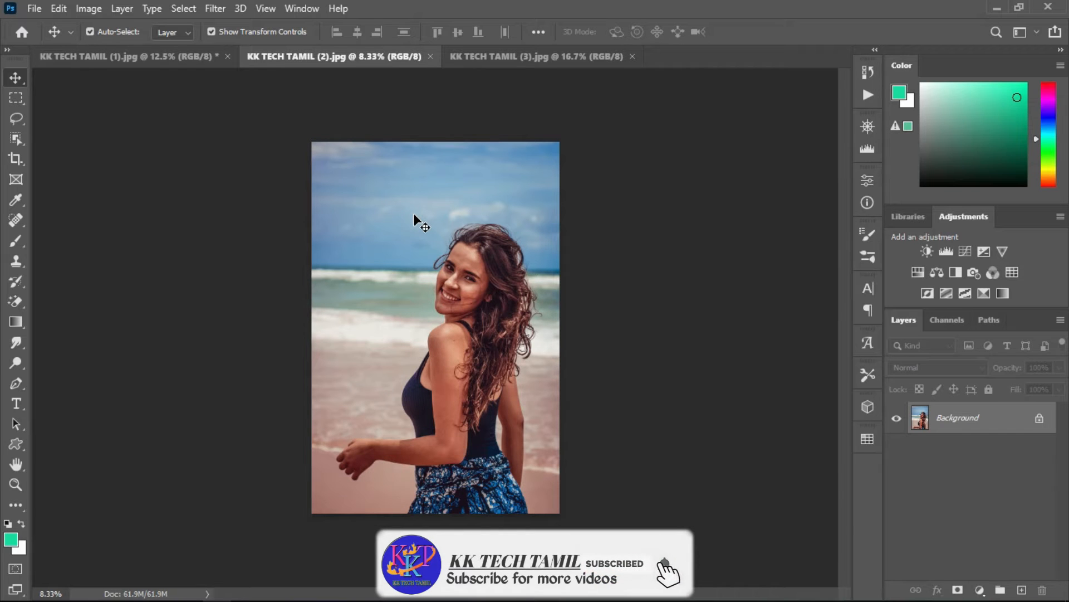
{"action": "left_click", "coordinate": [59, 8]}
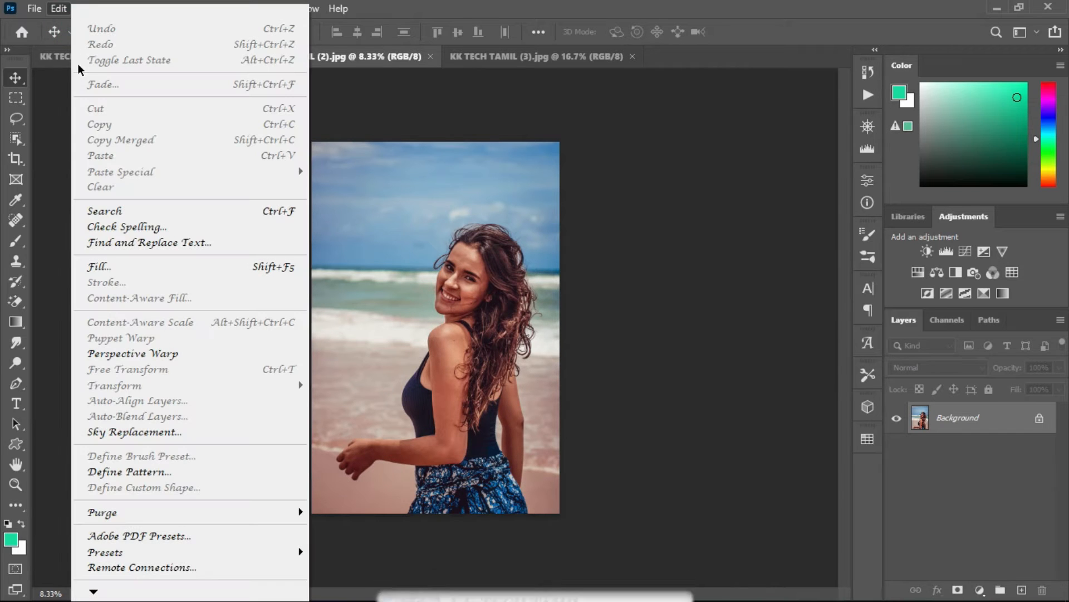
{"action": "left_click", "coordinate": [129, 435]}
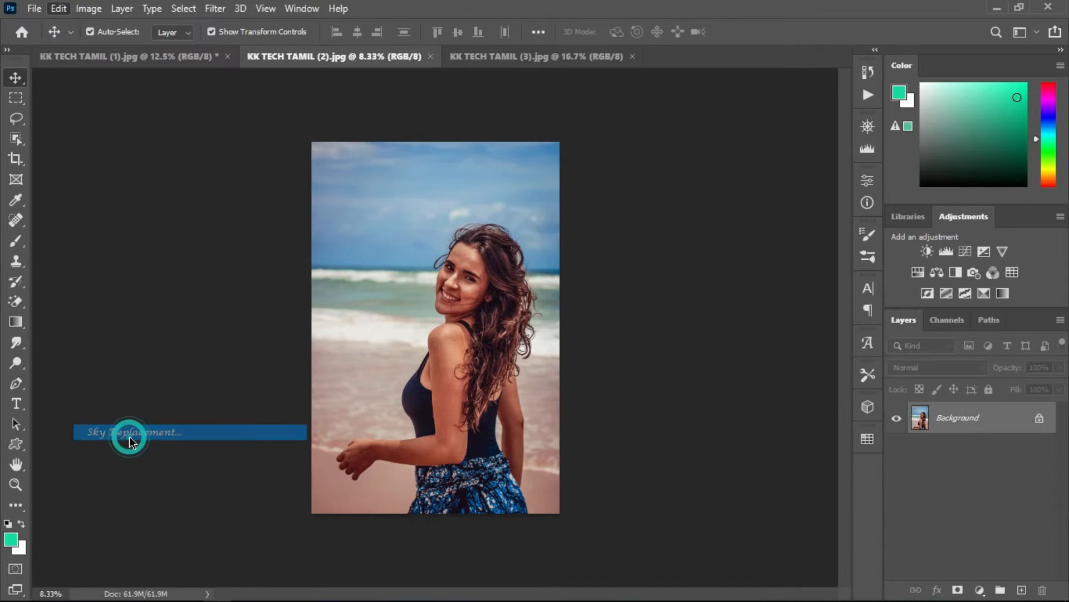
{"action": "left_click", "coordinate": [855, 150]}
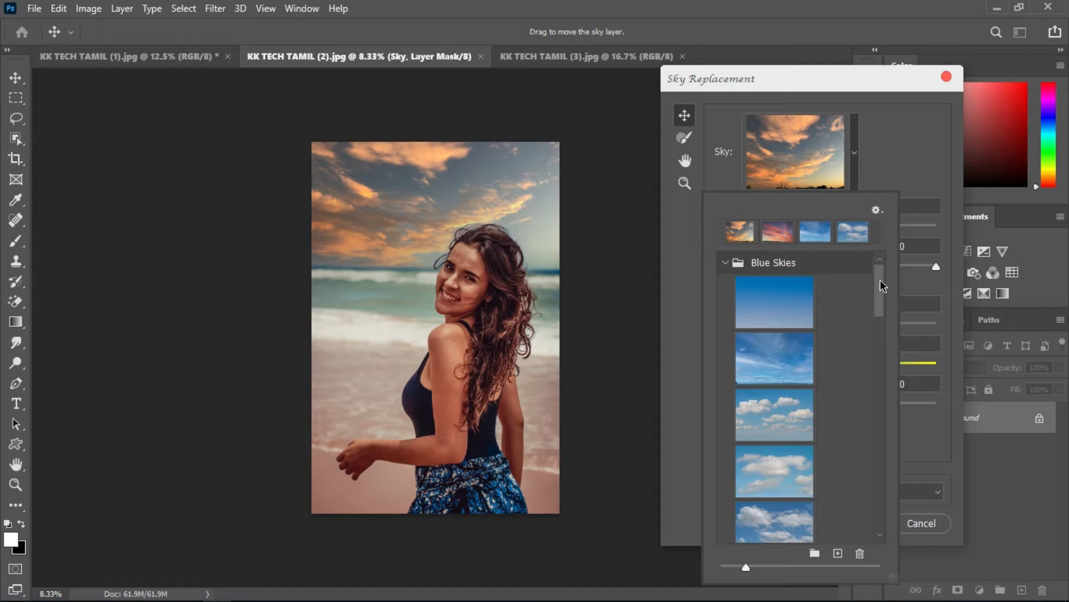
{"action": "scroll", "coordinate": [880, 279], "scroll_direction": "down", "scroll_amount": 5}
{"action": "left_click", "coordinate": [784, 395]}
{"action": "scroll", "coordinate": [780, 440], "scroll_direction": "down", "scroll_amount": 2}
{"action": "left_click", "coordinate": [777, 487]}
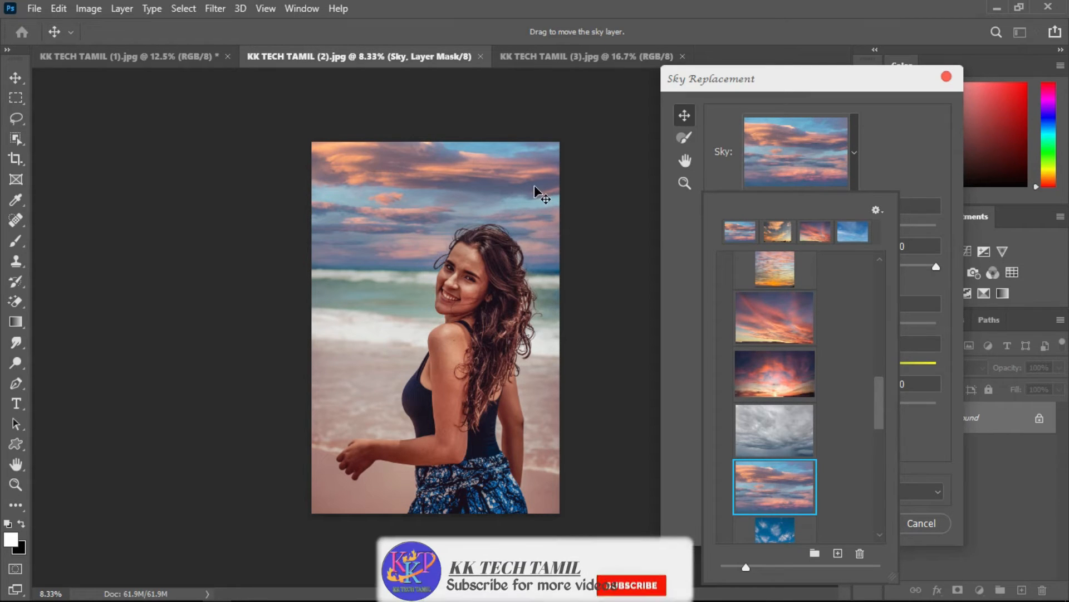
{"action": "left_click", "coordinate": [902, 162]}
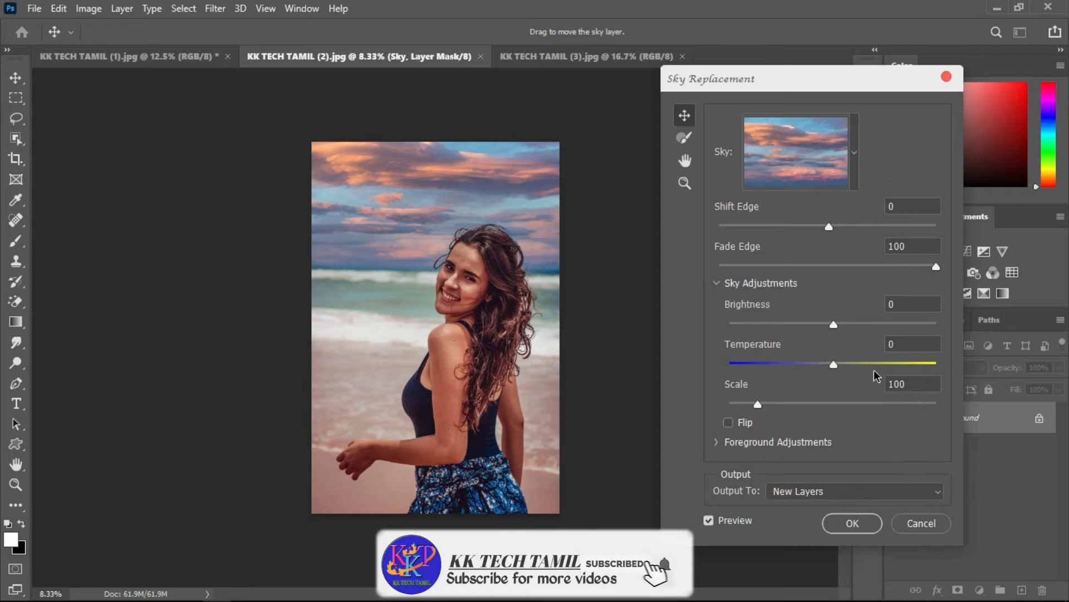
{"action": "left_click", "coordinate": [852, 522]}
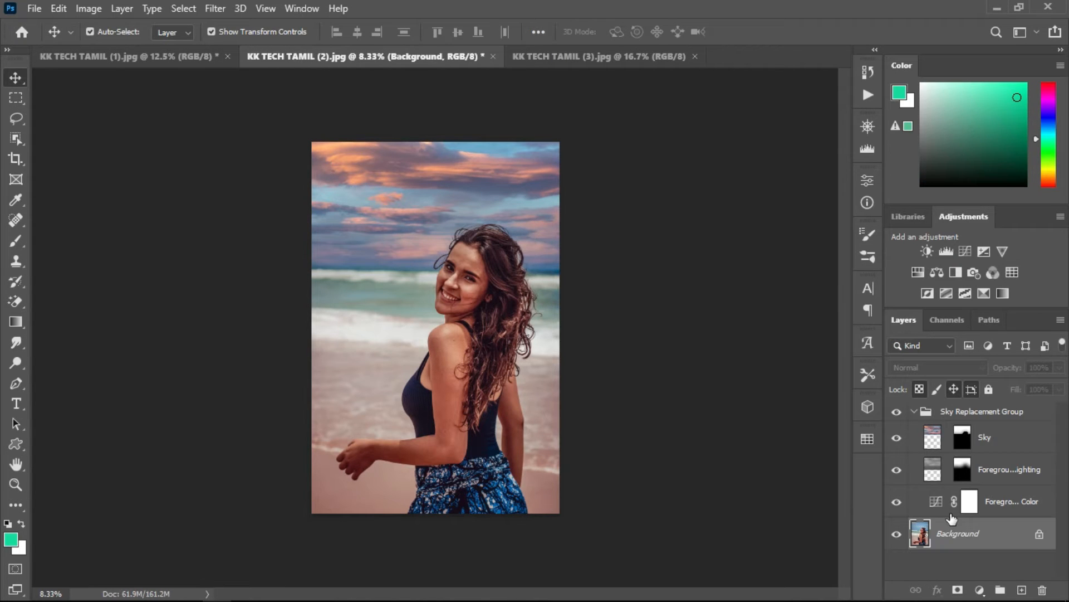
- Merge the Sky Replacement Group with the Background layer in KK TECH TAMIL (2).jpg
{"action": "left_click", "coordinate": [915, 411]}
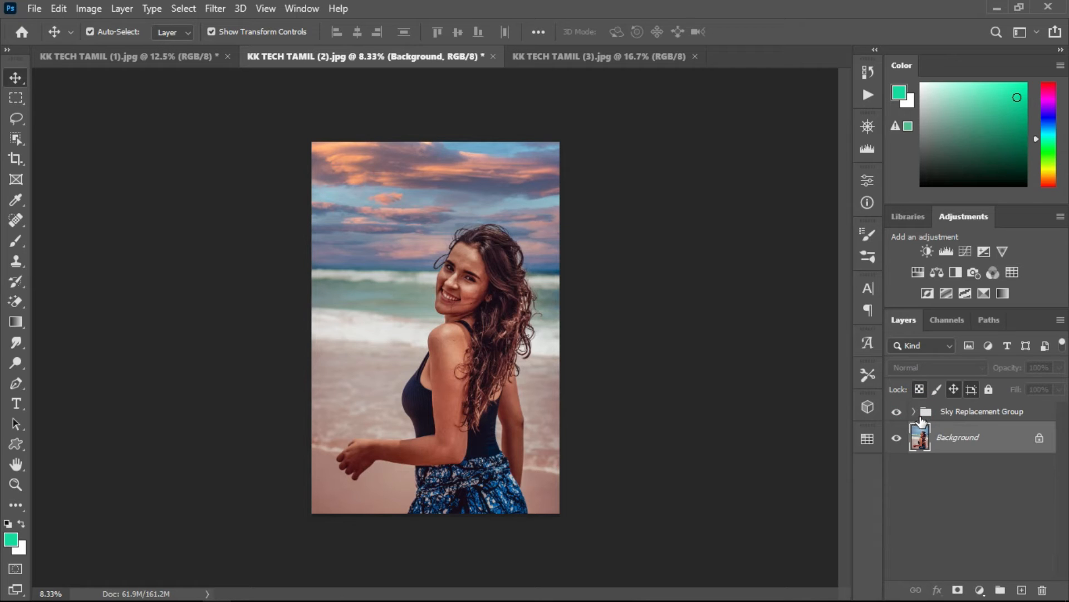
{"action": "left_click", "coordinate": [964, 415], "text": "ctrl"}
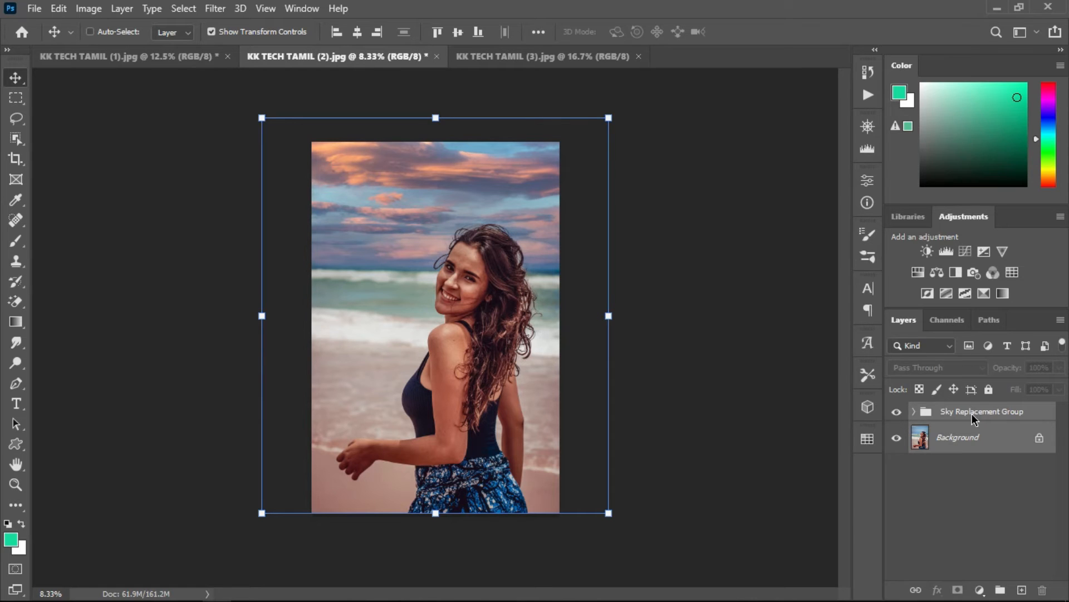
{"action": "right_click", "coordinate": [973, 415]}
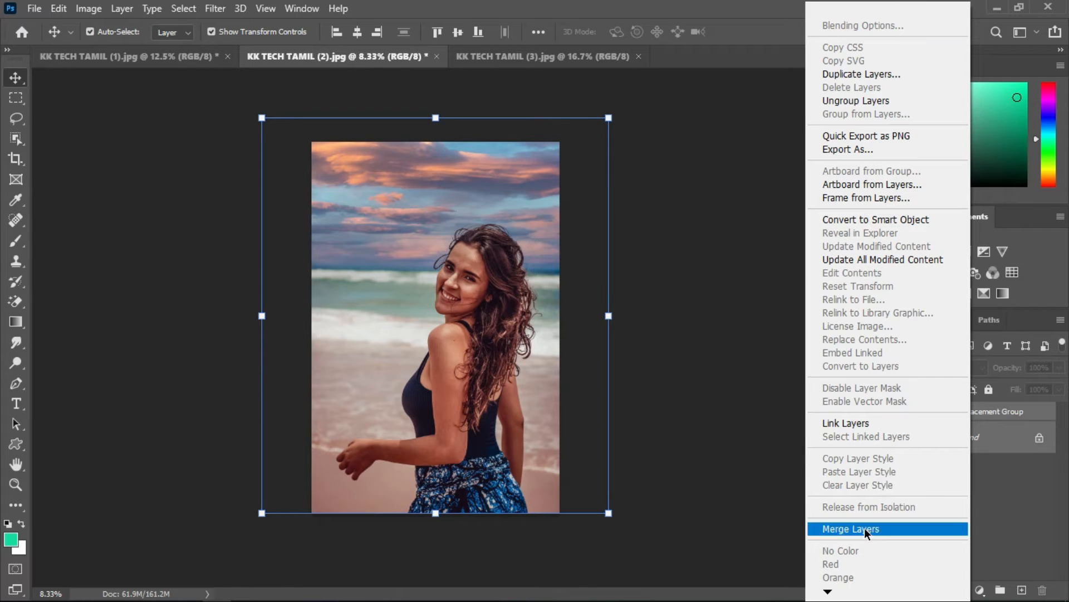
{"action": "left_click", "coordinate": [835, 530]}
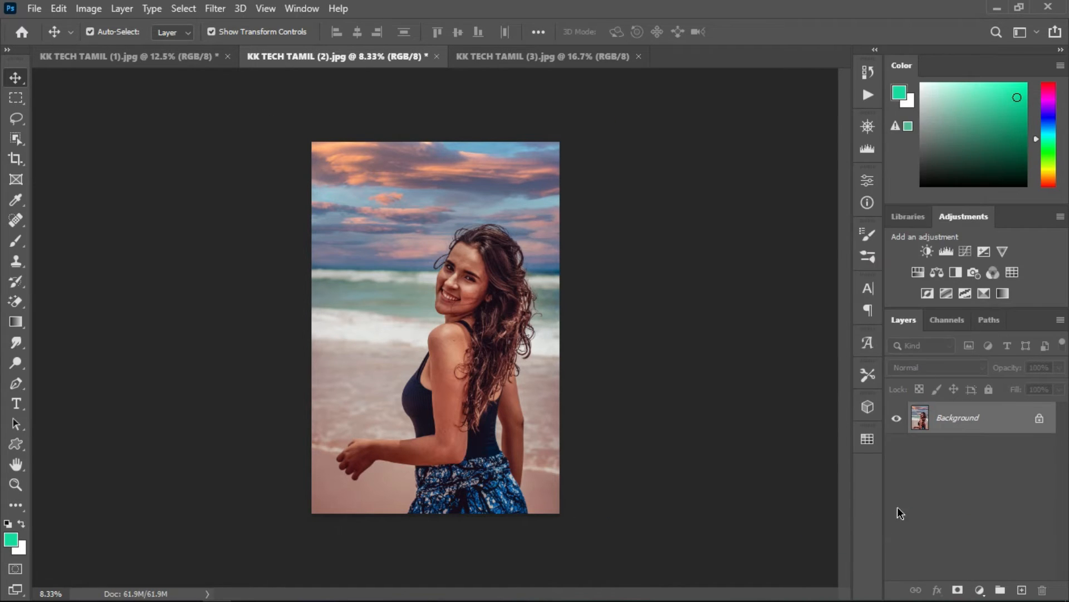
- Apply a Brightness/Contrast adjustment to the merged beach photo, raising the brightness slightly above 64 and fine-tuning the contrast
{"action": "left_click", "coordinate": [89, 8]}
{"action": "left_click", "coordinate": [102, 50]}
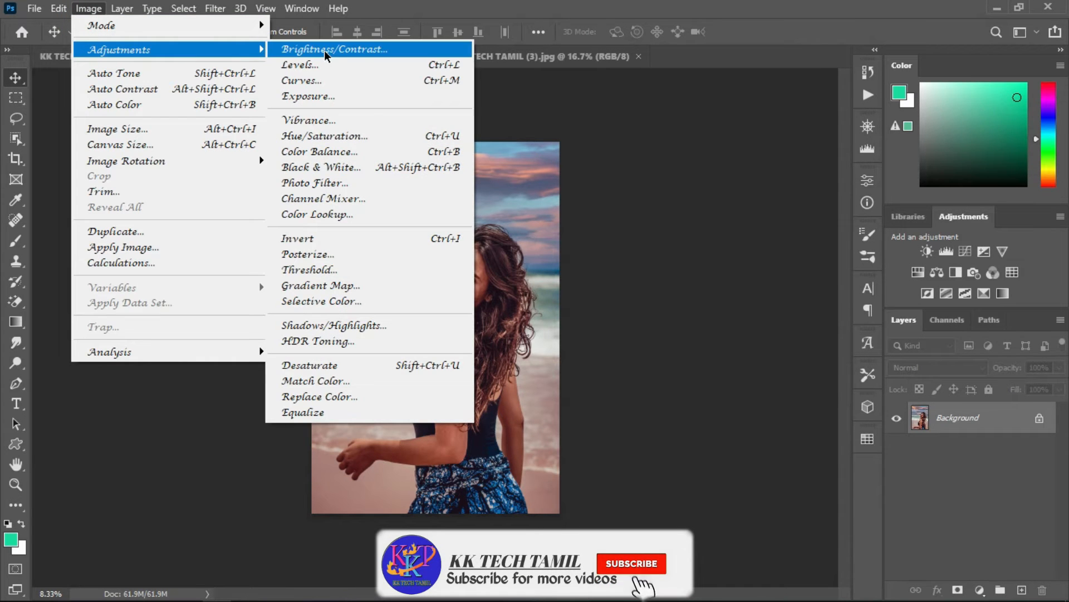
{"action": "left_click", "coordinate": [325, 51]}
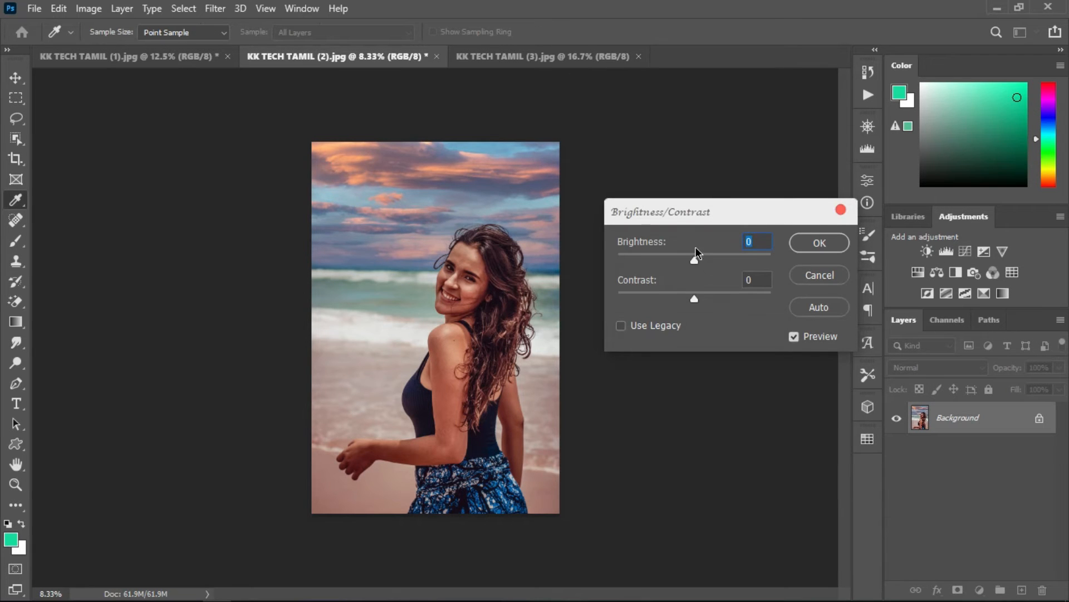
{"action": "left_click_drag", "start_coordinate": [694, 258], "coordinate": [726, 257]}
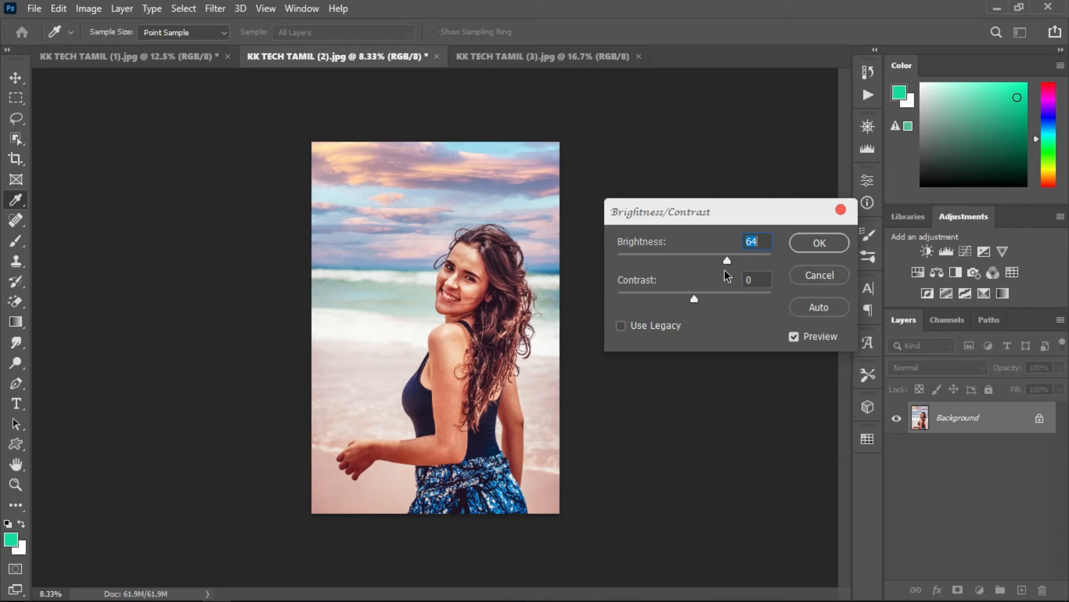
{"action": "left_click_drag", "start_coordinate": [696, 299], "coordinate": [664, 299]}
{"action": "left_click_drag", "start_coordinate": [739, 254], "coordinate": [732, 255]}
{"action": "left_click", "coordinate": [820, 242]}
{"action": "key", "text": "v"}
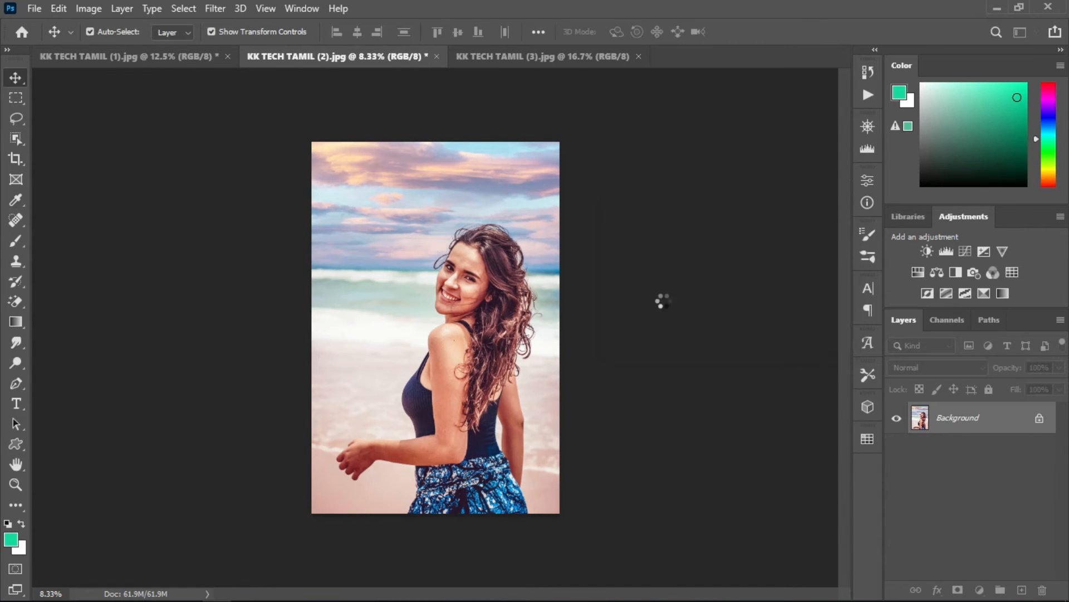
{"action": "left_click", "coordinate": [620, 312]}
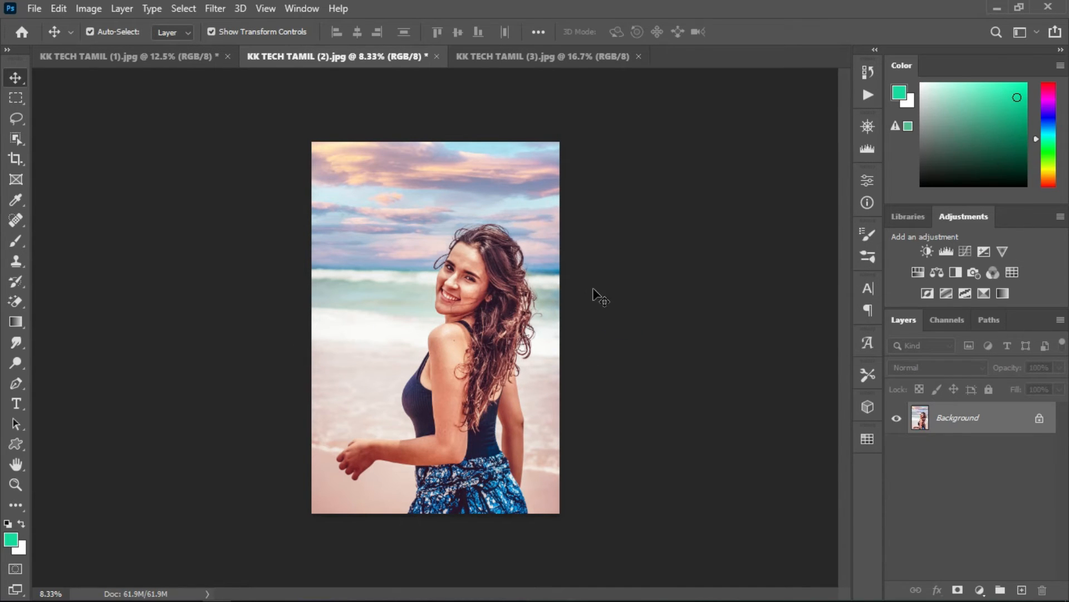
- Replace the sky in KK TECH TAMIL (3).jpg with the BlueSky004 preset from Blue Skies, output to new layers
{"action": "left_click", "coordinate": [521, 59]}
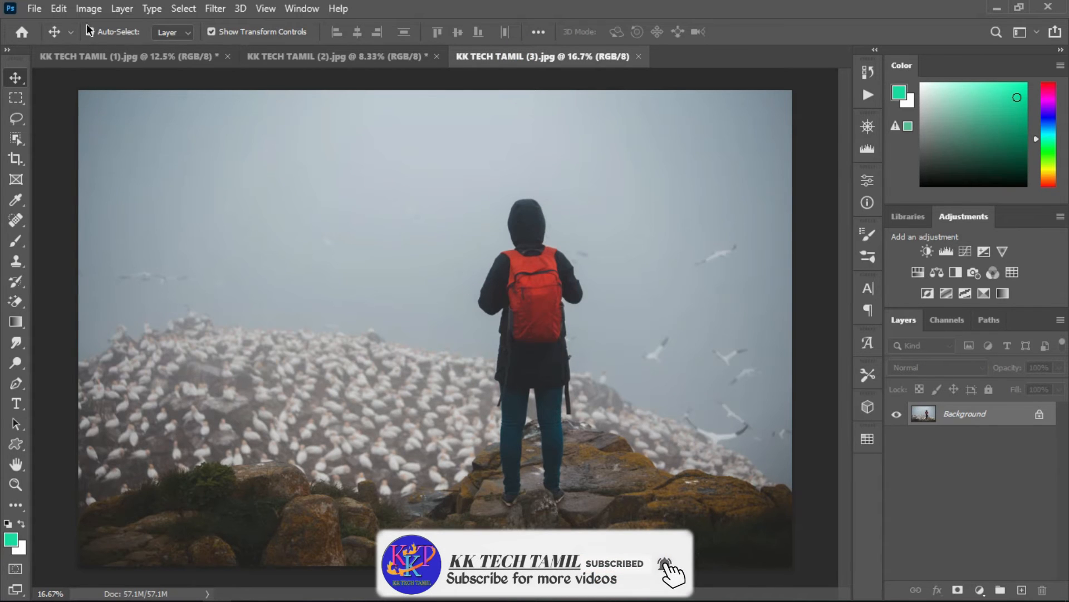
{"action": "left_click", "coordinate": [58, 8]}
{"action": "left_click", "coordinate": [161, 432]}
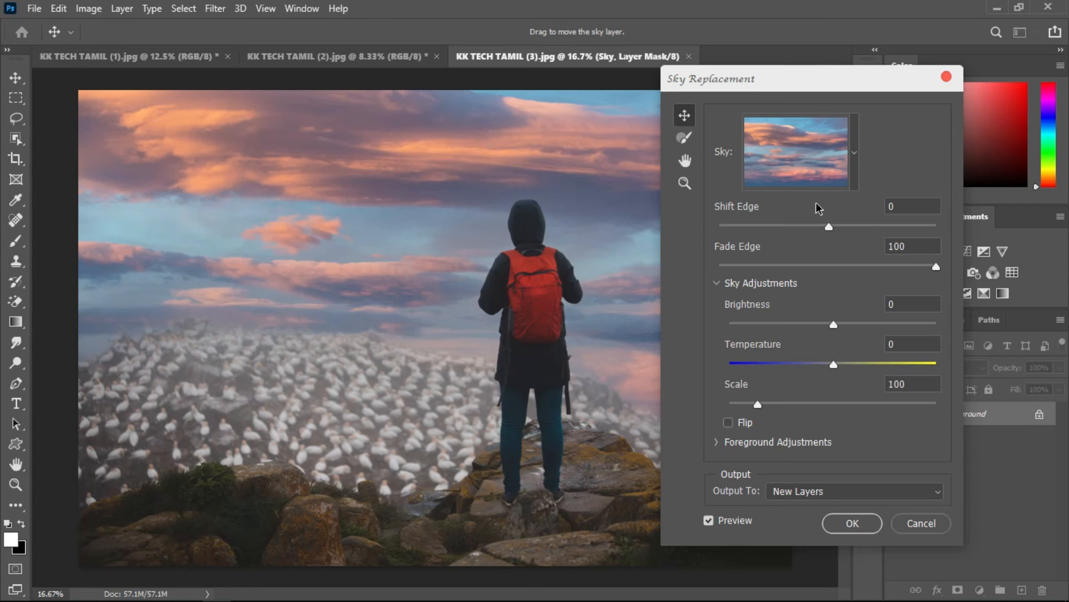
{"action": "left_click", "coordinate": [852, 149]}
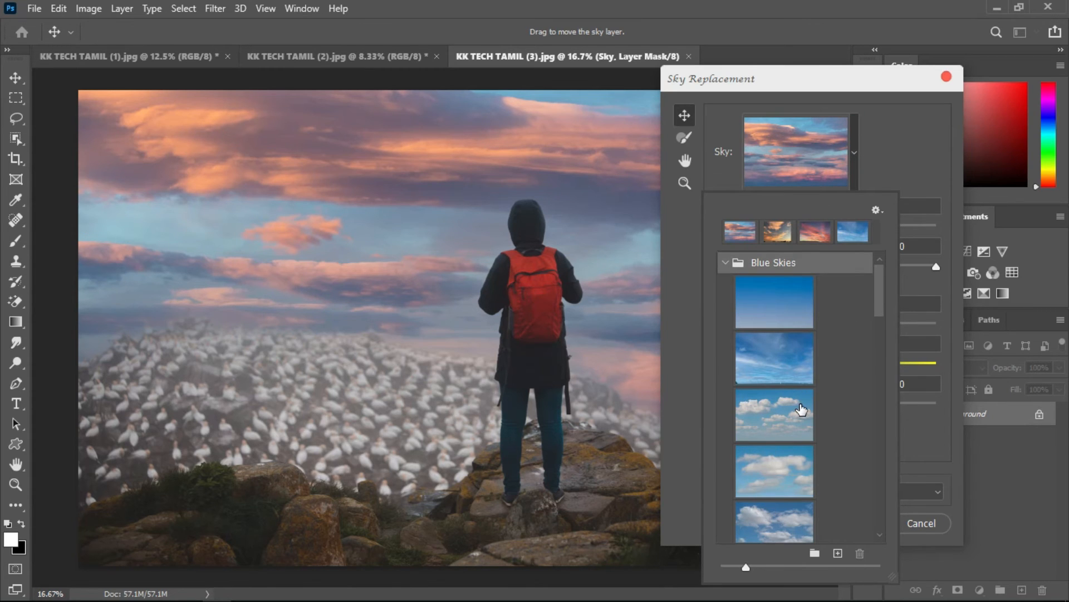
{"action": "left_click", "coordinate": [772, 469]}
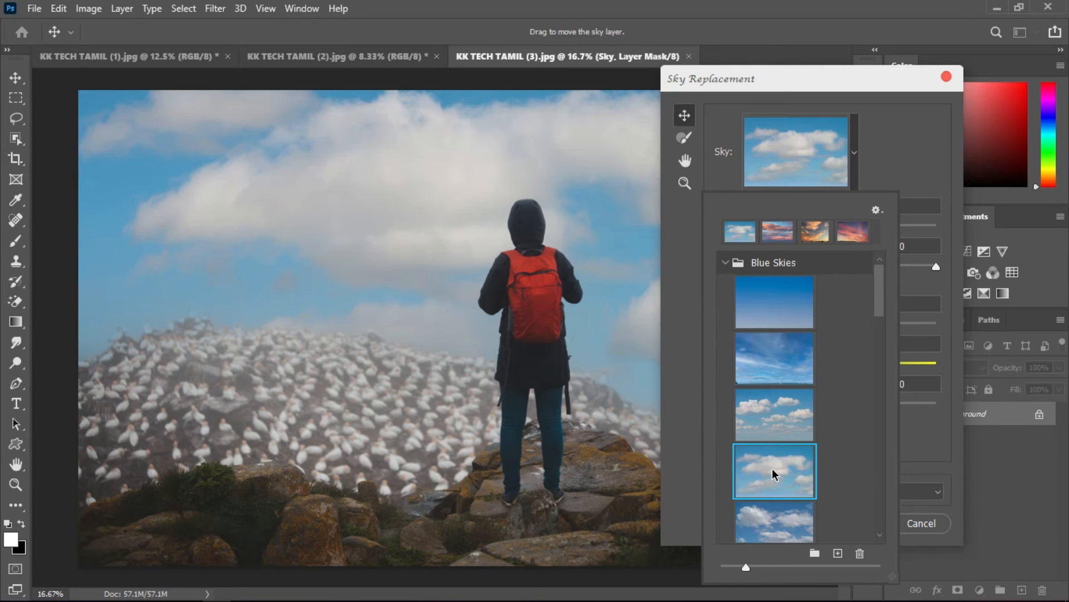
{"action": "left_click", "coordinate": [779, 530]}
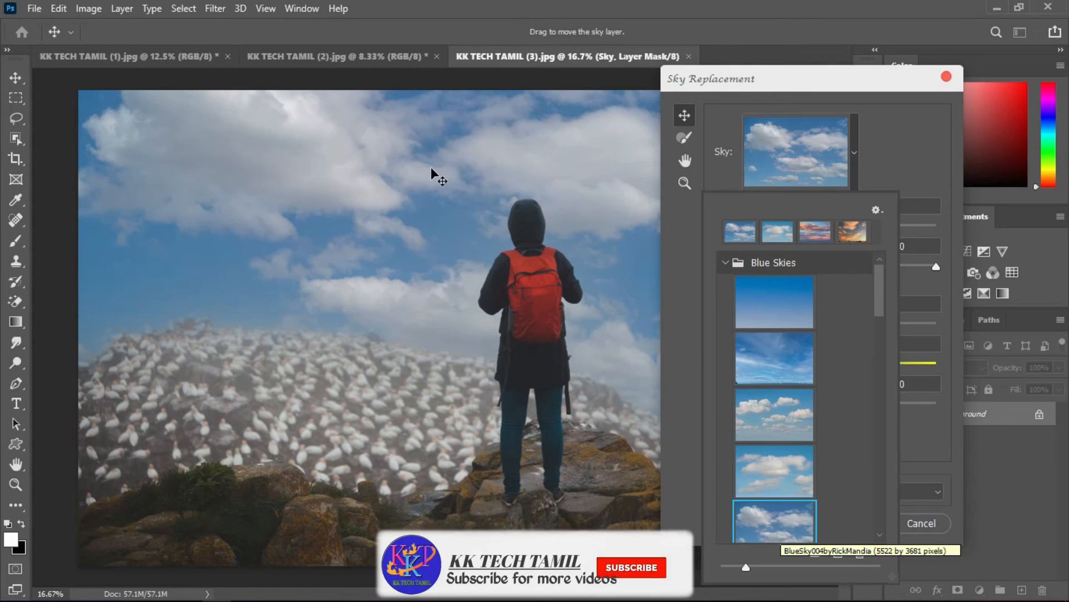
{"action": "left_click", "coordinate": [943, 144]}
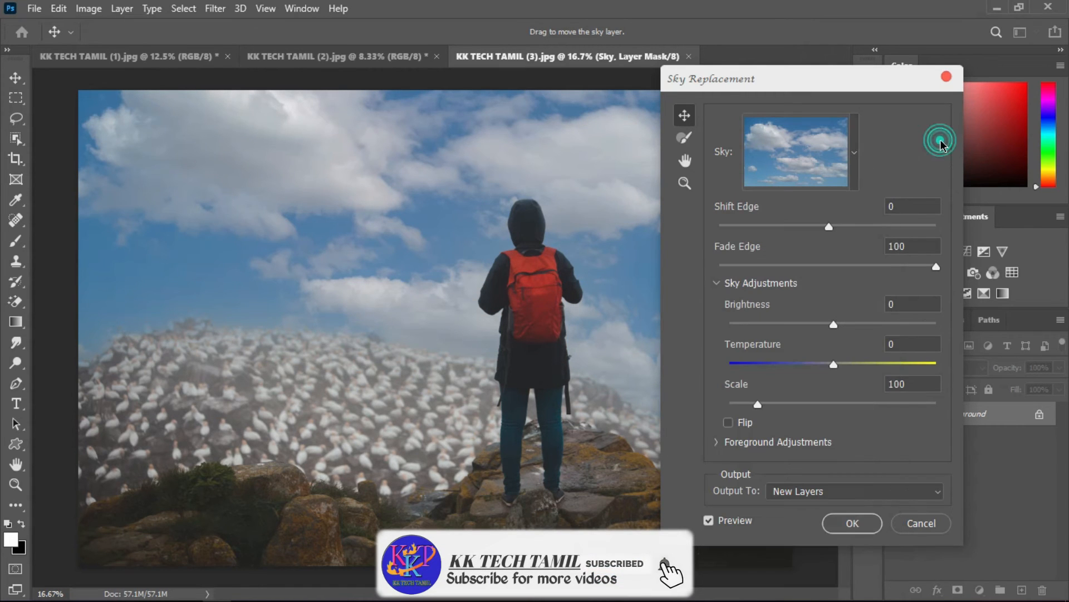
{"action": "left_click", "coordinate": [847, 527]}
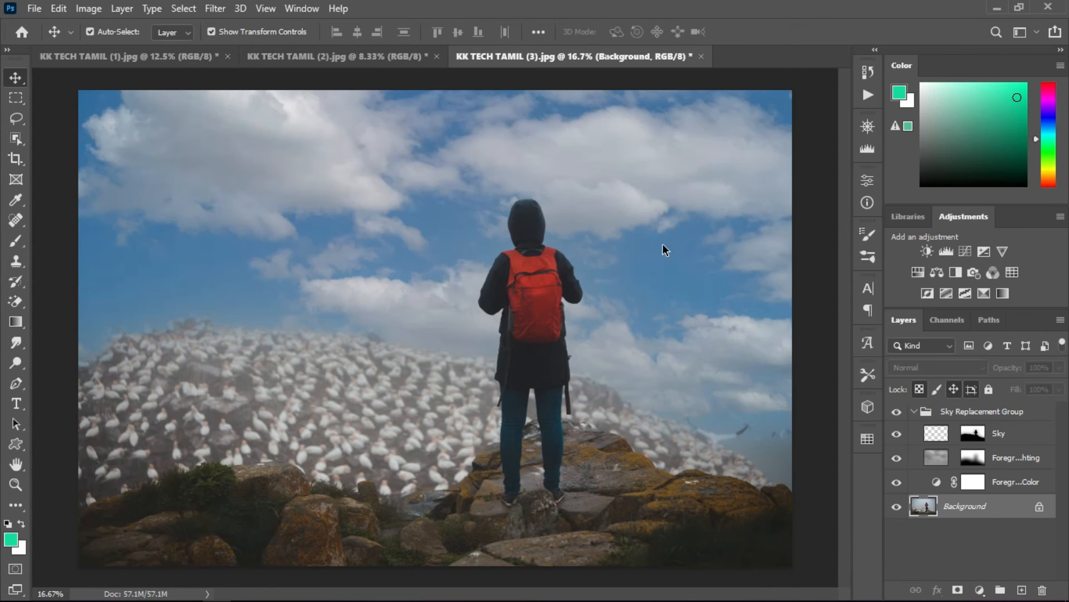
- Merge the Sky Replacement Group with the Background layer in the backpacker photo
{"action": "left_click", "coordinate": [914, 412]}
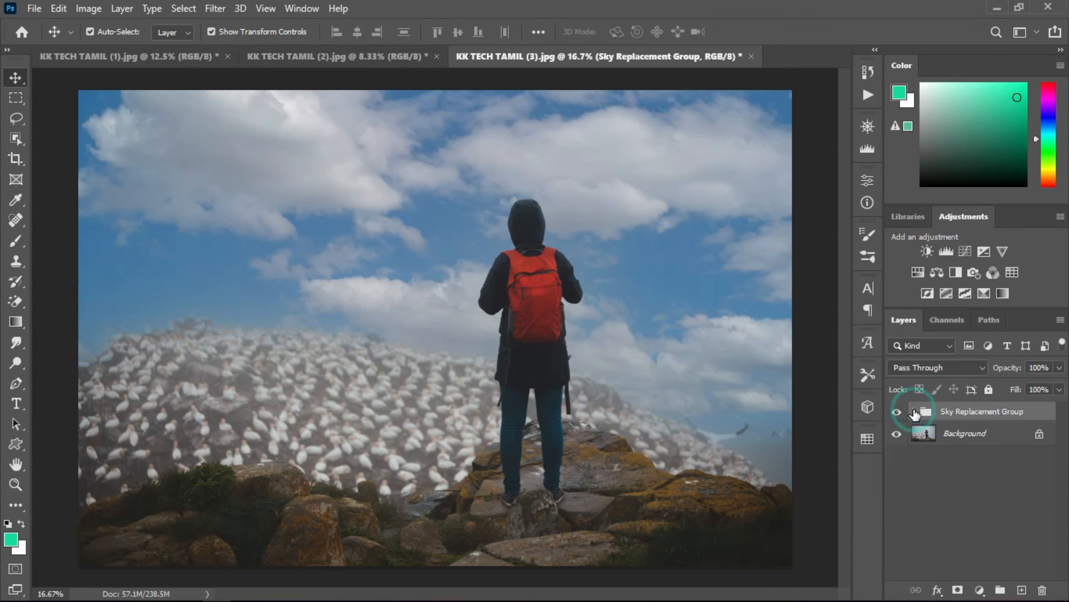
{"action": "left_click", "coordinate": [943, 433]}
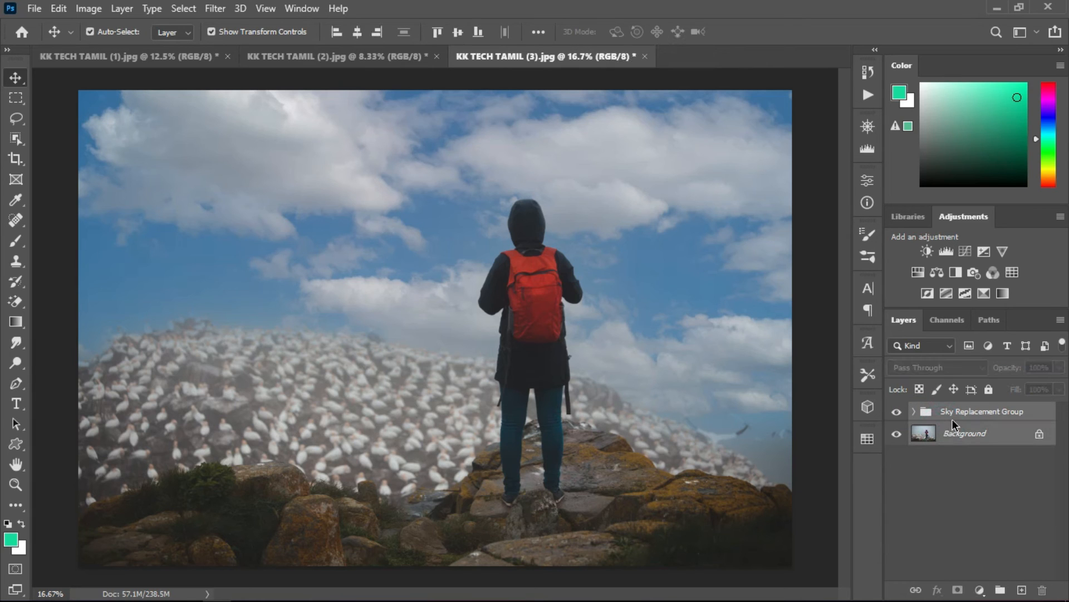
{"action": "right_click", "coordinate": [954, 419]}
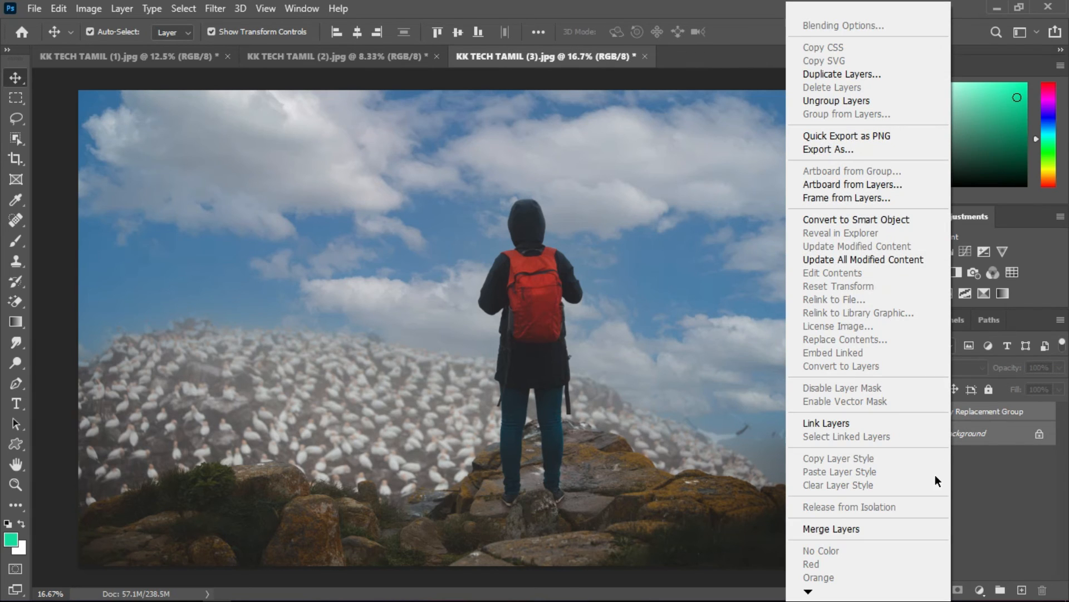
{"action": "left_click", "coordinate": [812, 527]}
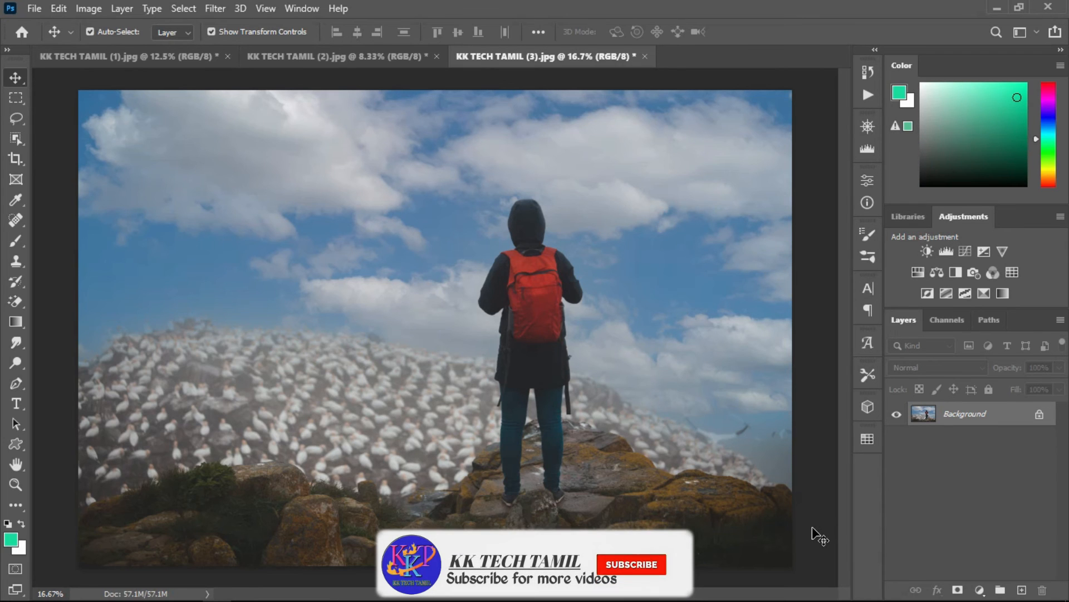
- Apply a Brightness/Contrast adjustment to the merged backpacker photo with brightness 78 and contrast -3
{"action": "left_click", "coordinate": [87, 9]}
{"action": "mouse_move", "coordinate": [139, 50]}
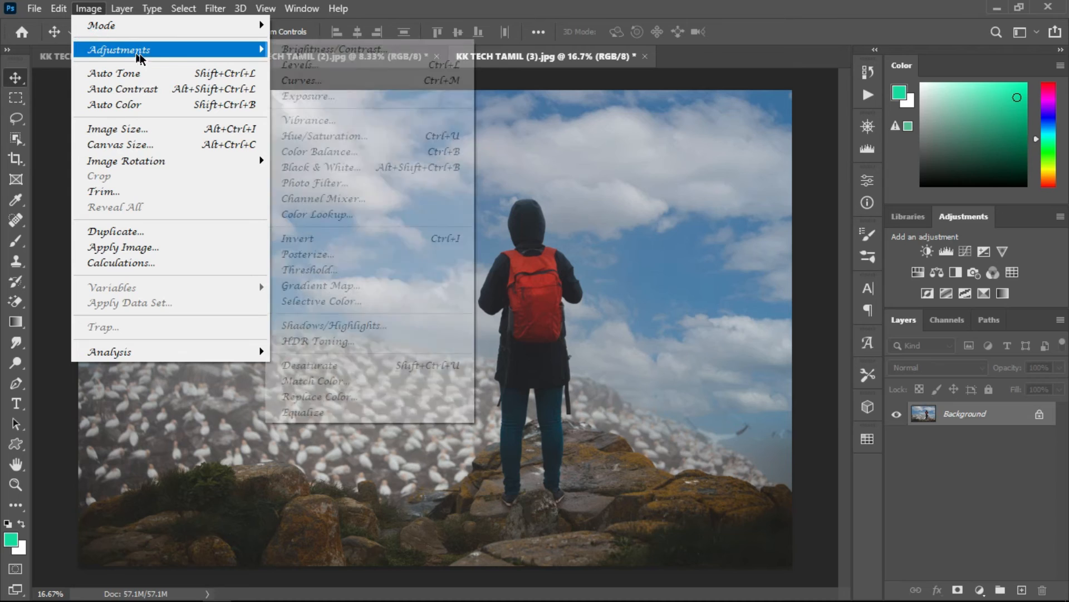
{"action": "left_click", "coordinate": [313, 48]}
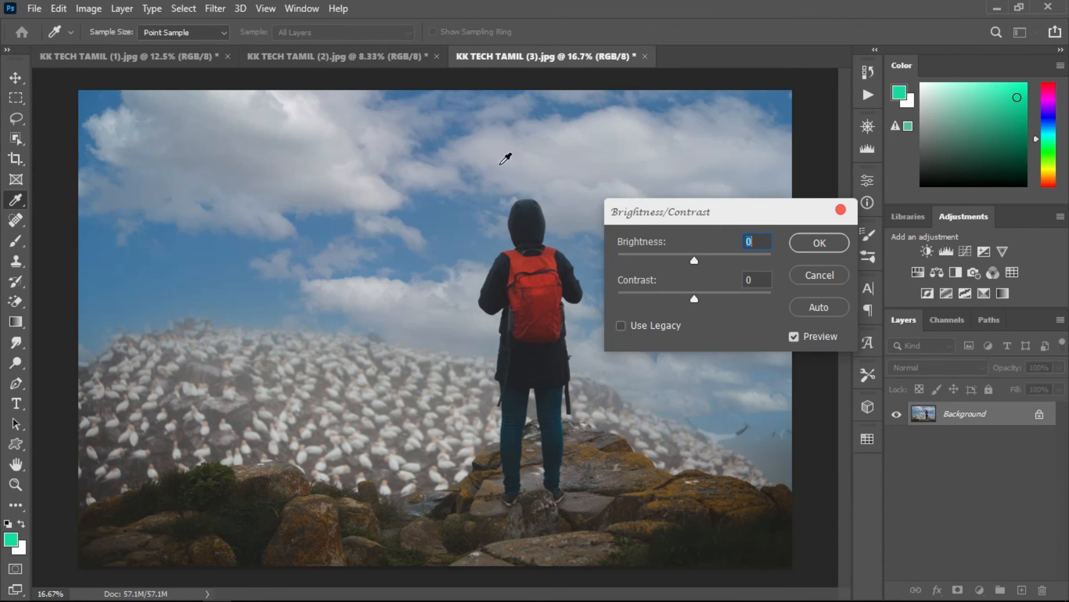
{"action": "left_click_drag", "start_coordinate": [695, 258], "coordinate": [717, 260]}
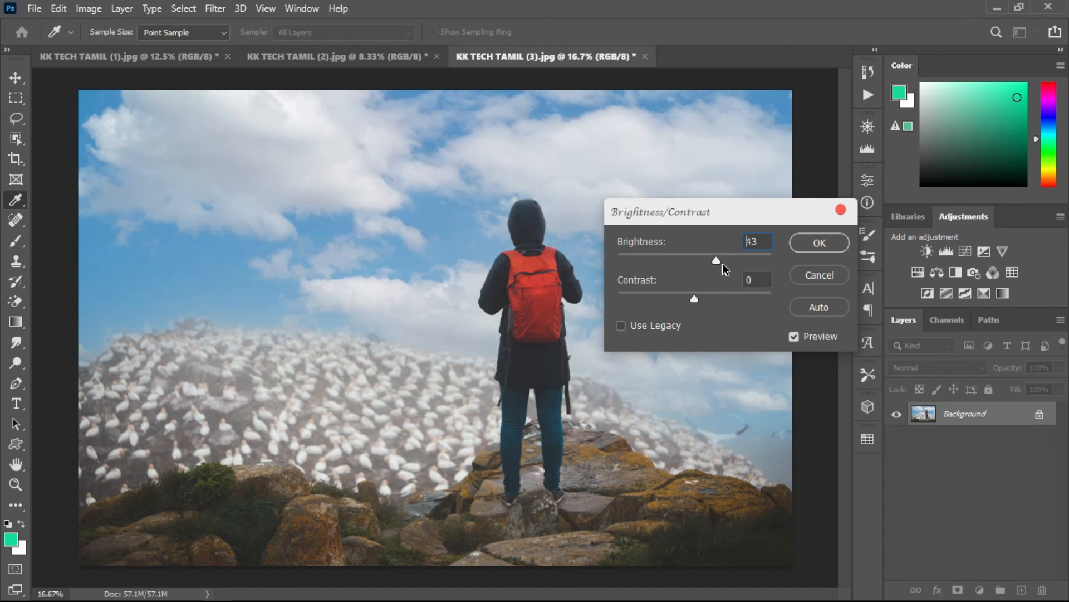
{"action": "left_click", "coordinate": [723, 260]}
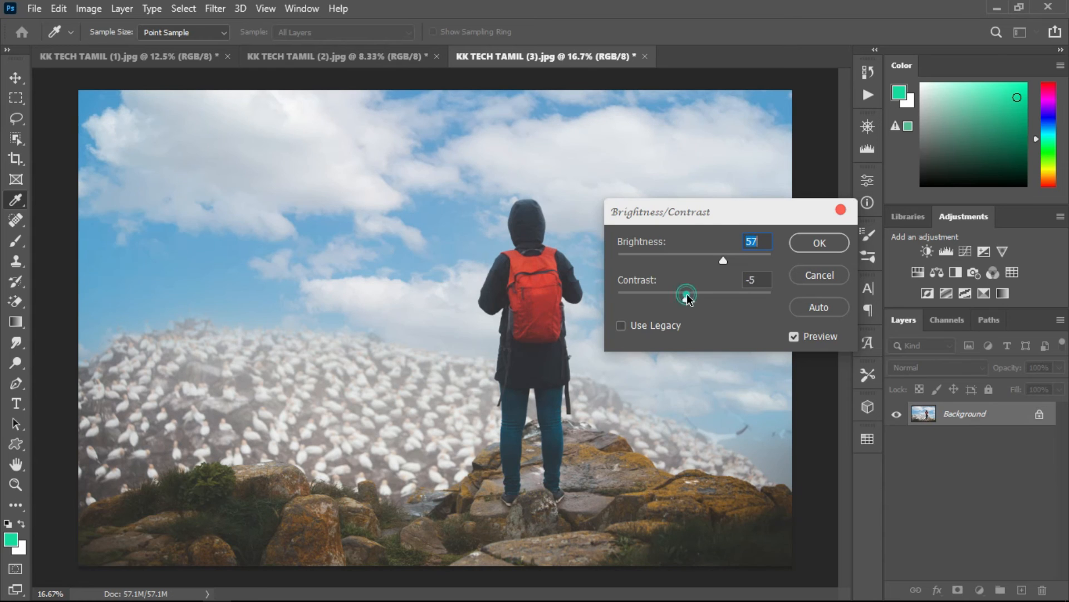
{"action": "left_click_drag", "start_coordinate": [686, 299], "coordinate": [623, 296]}
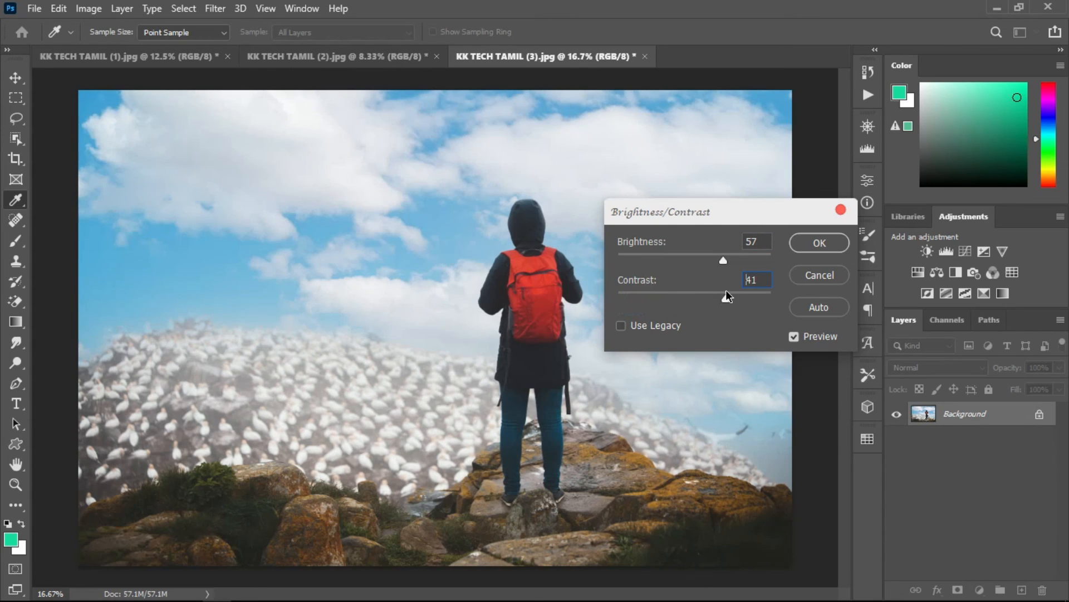
{"action": "left_click_drag", "start_coordinate": [712, 298], "coordinate": [703, 299]}
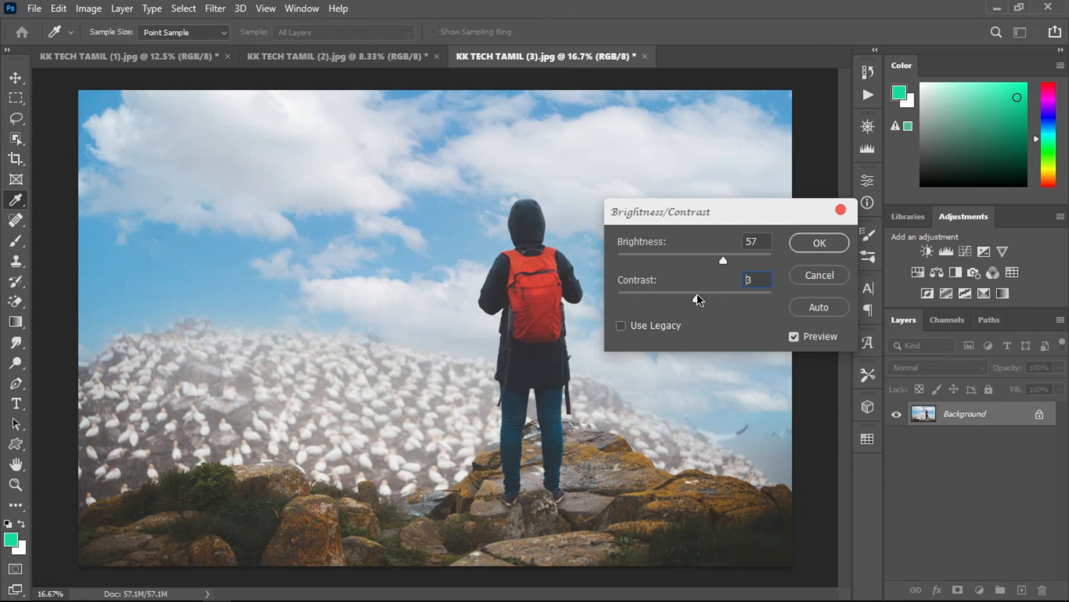
{"action": "left_click", "coordinate": [684, 298]}
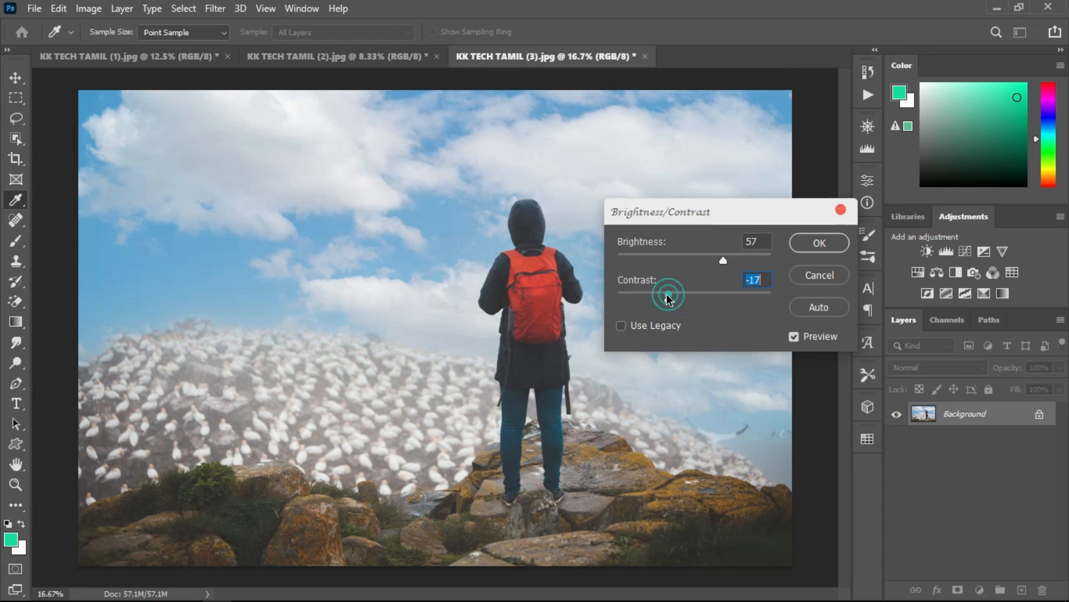
{"action": "left_click", "coordinate": [691, 299]}
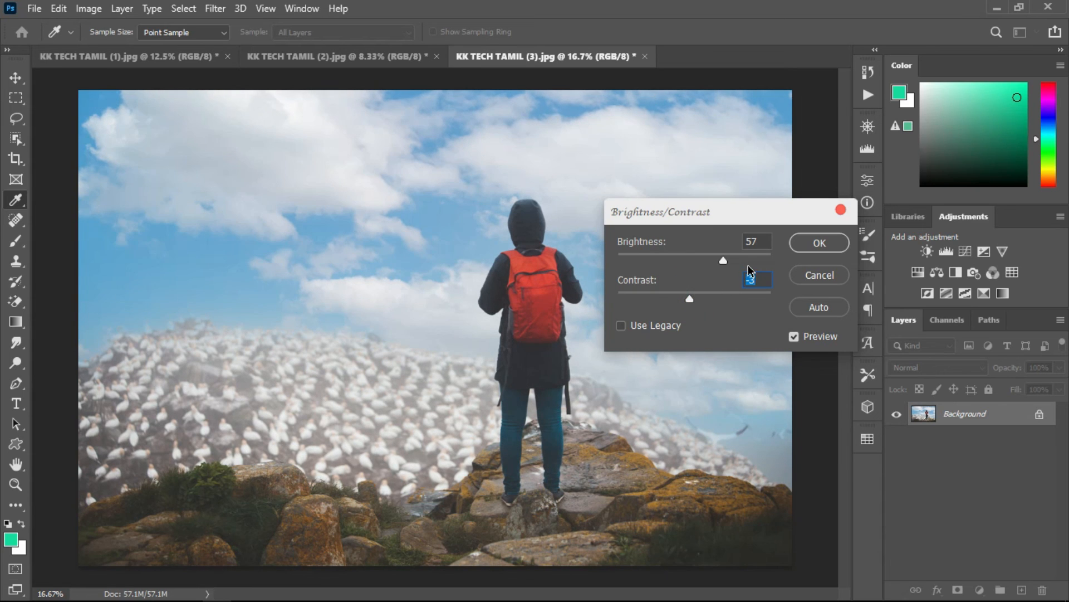
{"action": "left_click", "coordinate": [731, 256]}
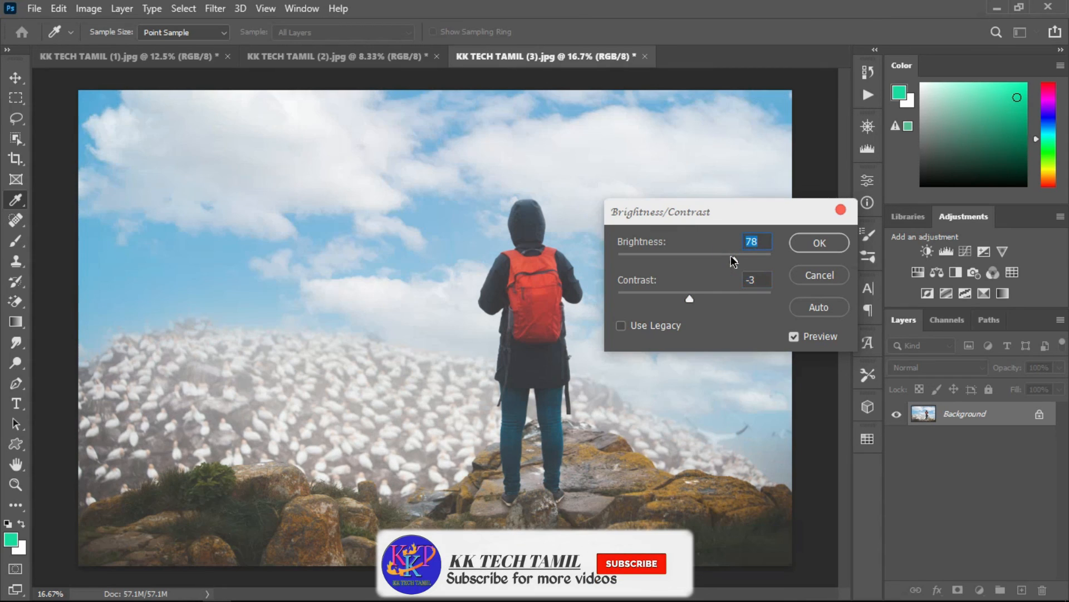
{"action": "left_click", "coordinate": [798, 244]}
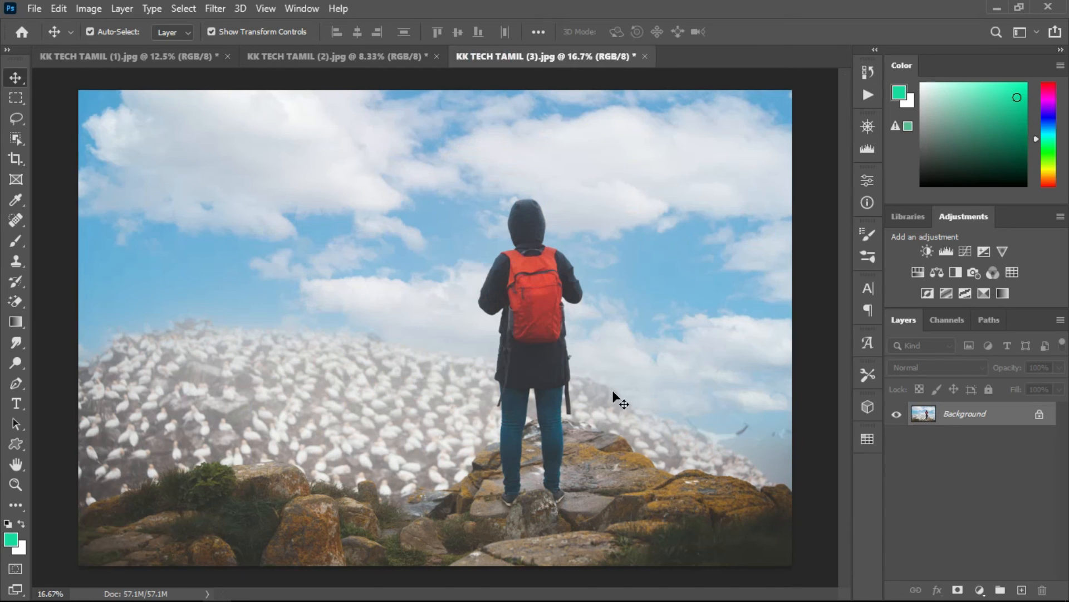
- Review the edited beach photo and return to KK TECH TAMIL (1).jpg to look at the couple photo
{"action": "left_click", "coordinate": [346, 57]}
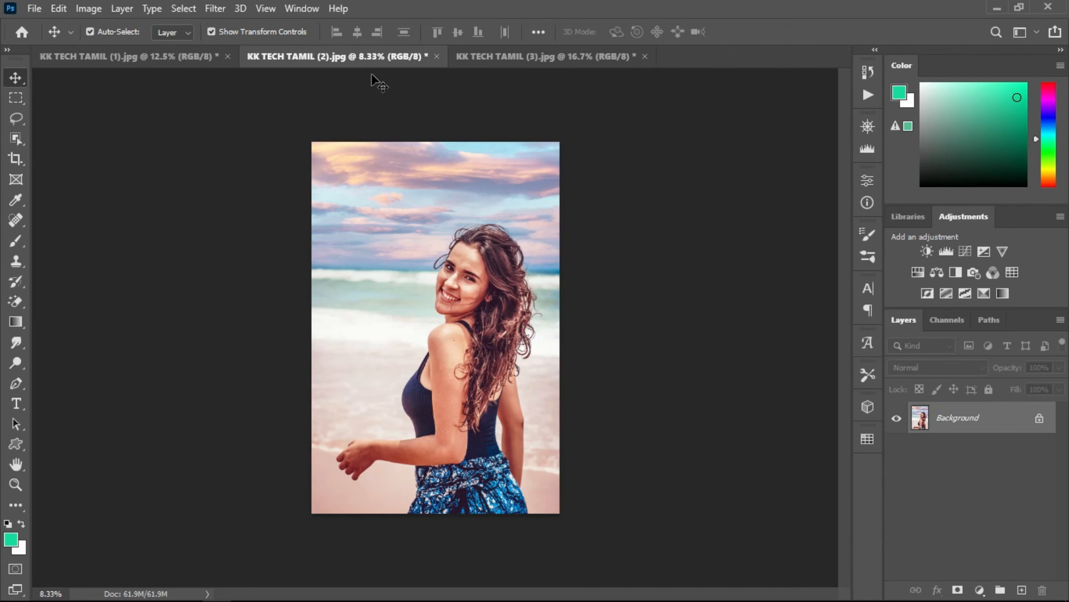
{"action": "left_click", "coordinate": [158, 61]}
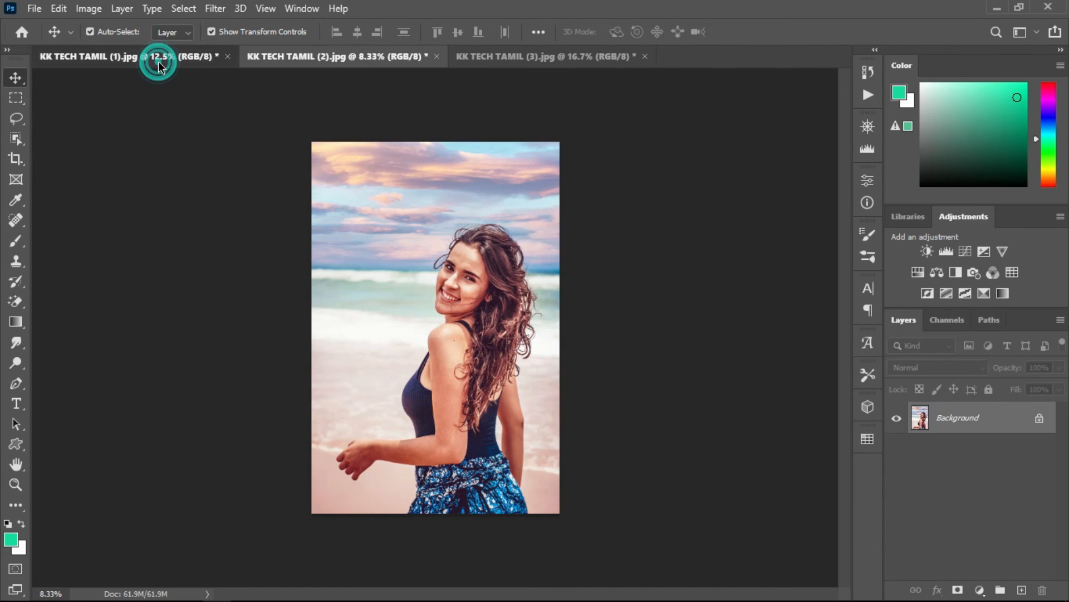